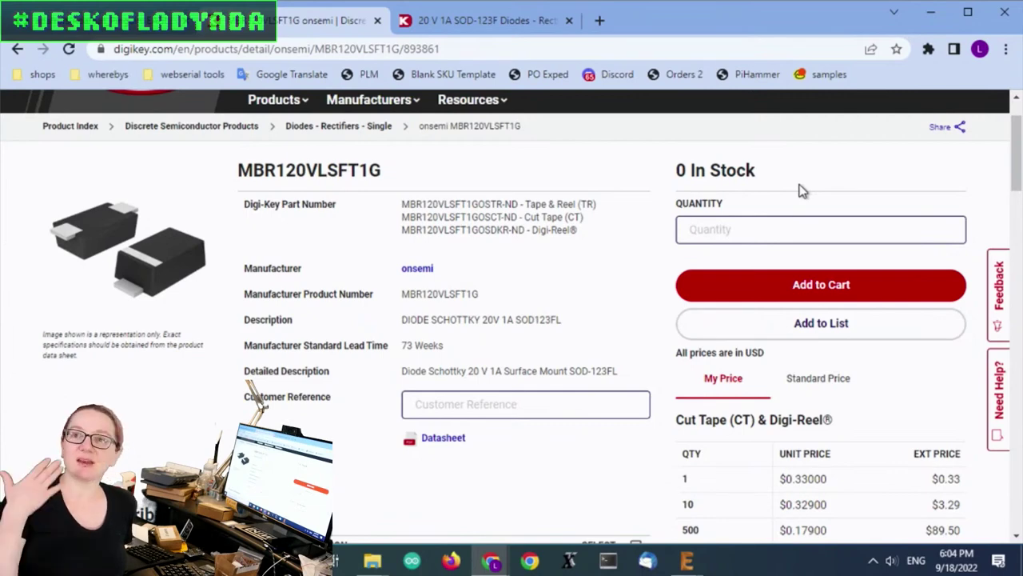
- Zoom the MBR120VLSFT1G page to 150% and highlight its 73 Weeks manufacturer lead time
{"action": "scroll", "coordinate": [302, 342], "scroll_direction": "up", "scroll_amount": 4, "text": "ctrl"}
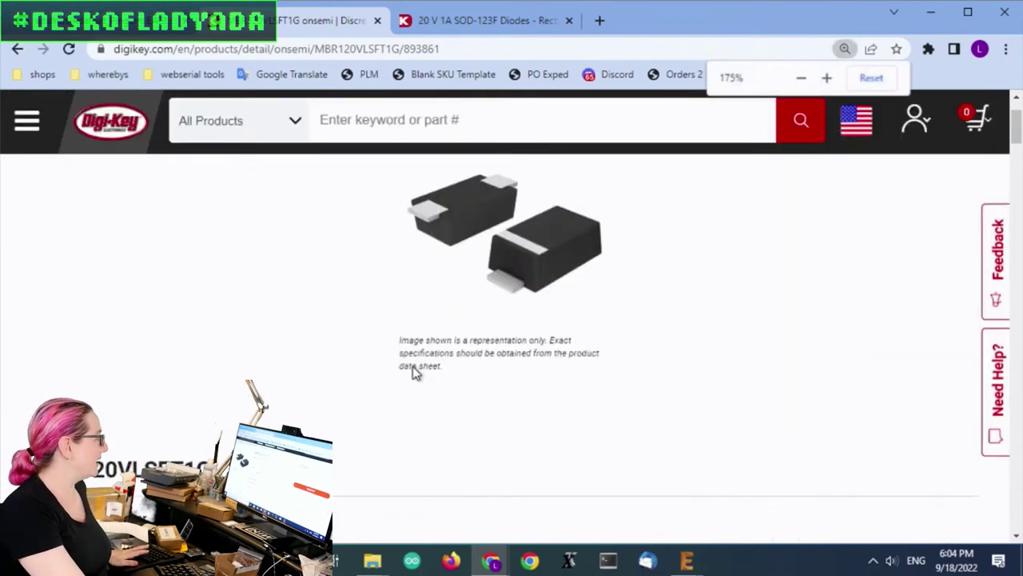
{"action": "scroll", "coordinate": [416, 373], "scroll_direction": "down", "scroll_amount": 1, "text": "ctrl"}
{"action": "scroll", "coordinate": [486, 331], "scroll_direction": "down", "scroll_amount": 4}
{"action": "scroll", "coordinate": [140, 376], "scroll_direction": "down", "scroll_amount": 4}
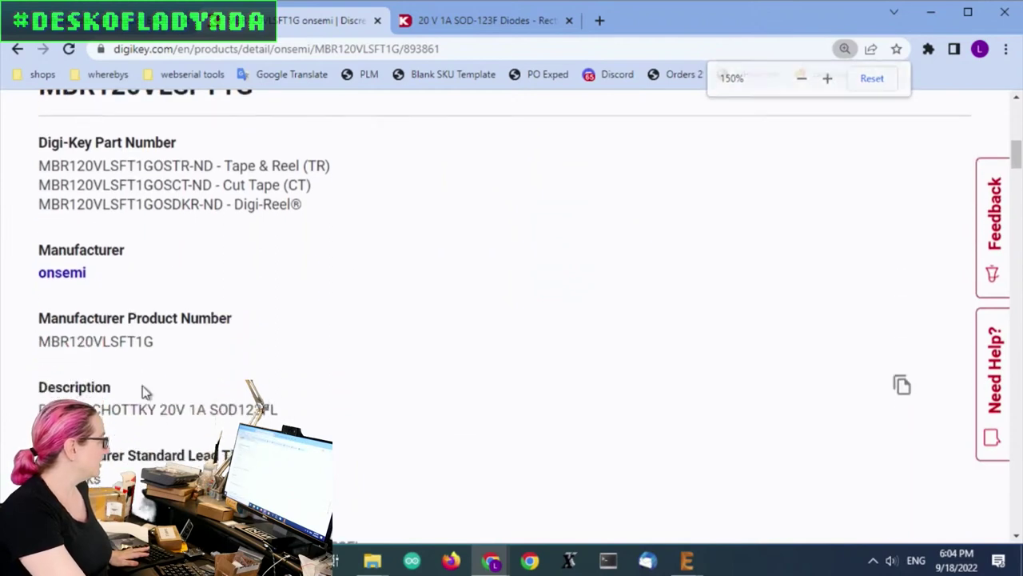
{"action": "left_click_drag", "start_coordinate": [100, 224], "coordinate": [102, 245]}
{"action": "left_click", "coordinate": [110, 263]}
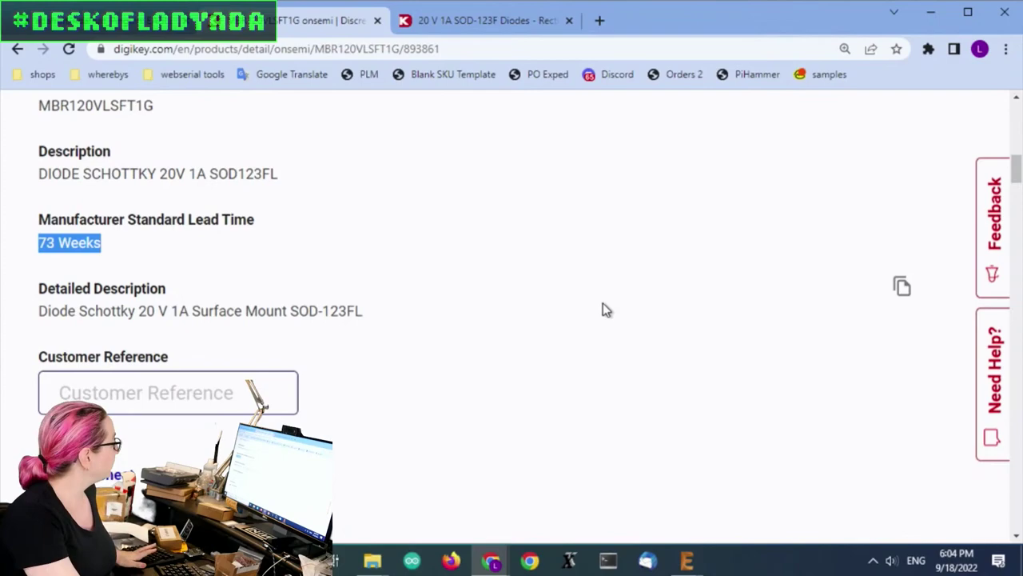
- Reset zoom to 100% and scroll the MBR120VLSFT1G page, returning to the 0 In Stock pricing area
{"action": "scroll", "coordinate": [543, 315], "scroll_direction": "down", "scroll_amount": 3}
{"action": "scroll", "coordinate": [542, 296], "scroll_direction": "down", "scroll_amount": 5}
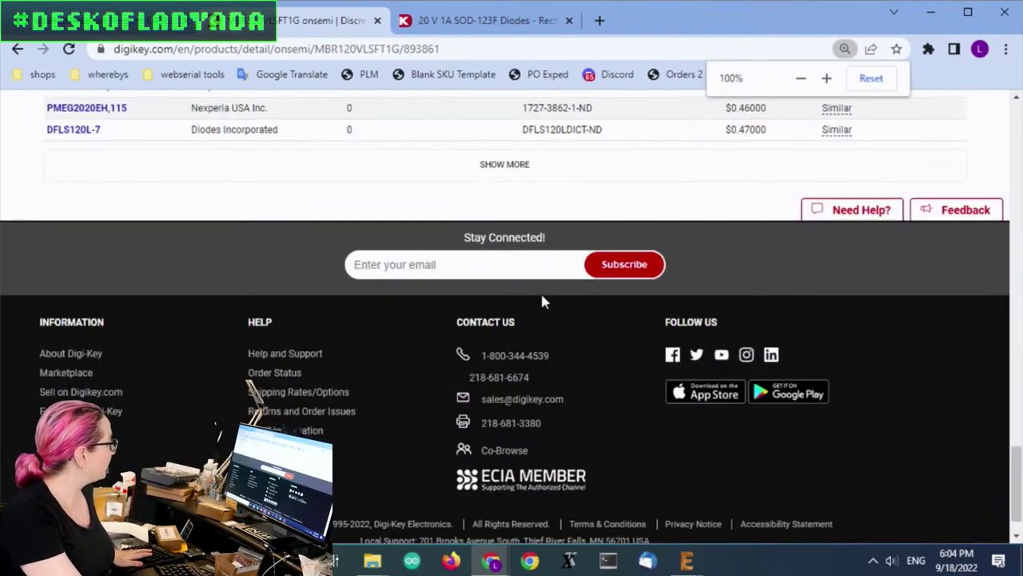
{"action": "scroll", "coordinate": [617, 376], "scroll_direction": "up", "scroll_amount": 8}
{"action": "scroll", "coordinate": [617, 375], "scroll_direction": "up", "scroll_amount": 12}
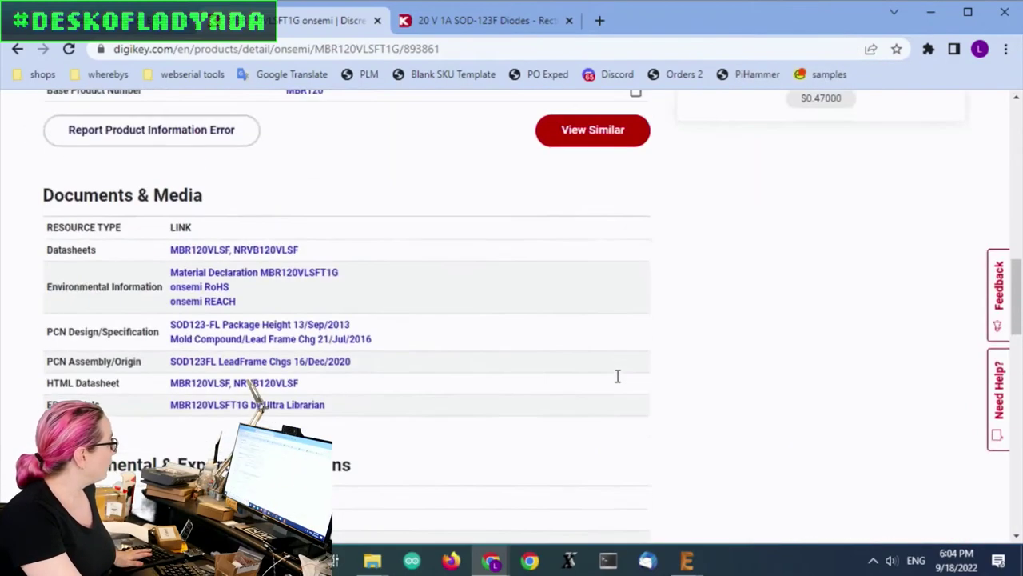
{"action": "scroll", "coordinate": [618, 376], "scroll_direction": "up", "scroll_amount": 6}
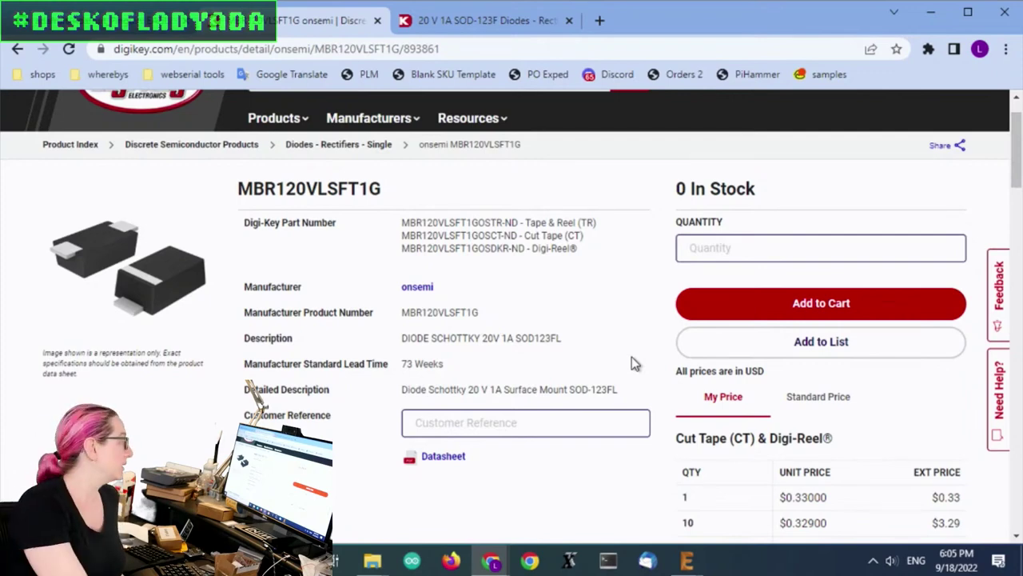
- Scroll to Product Attributes and highlight the 20 V reverse voltage and 1A rectified current
{"action": "scroll", "coordinate": [631, 356], "scroll_direction": "down", "scroll_amount": 6}
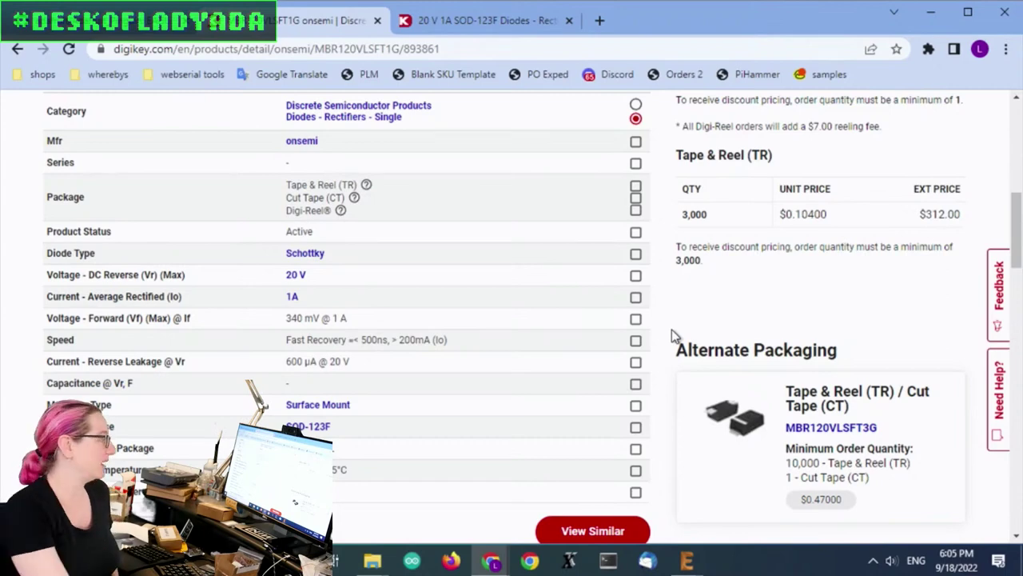
{"action": "scroll", "coordinate": [617, 301], "scroll_direction": "down", "scroll_amount": 1}
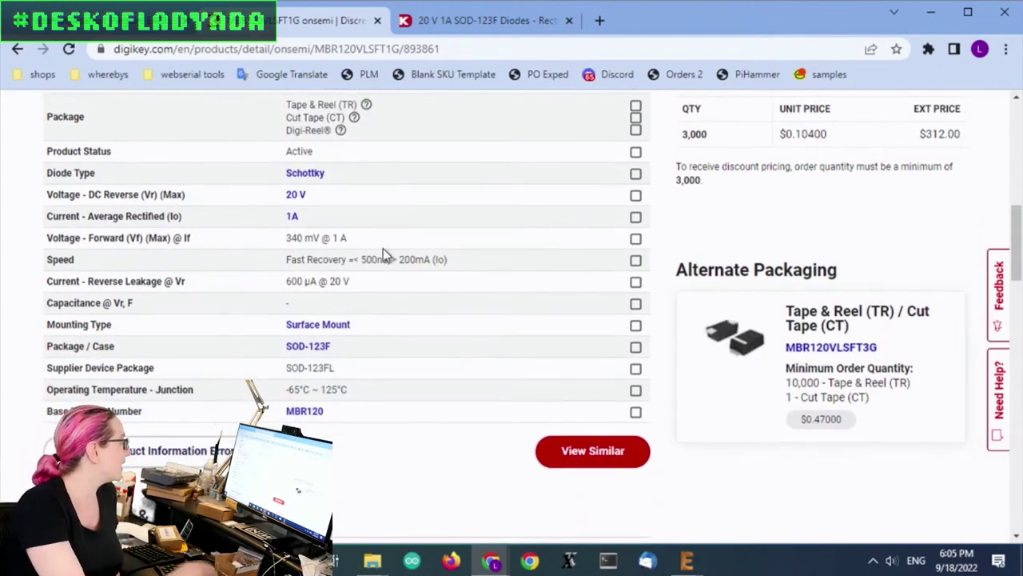
{"action": "left_click_drag", "start_coordinate": [271, 198], "coordinate": [326, 200]}
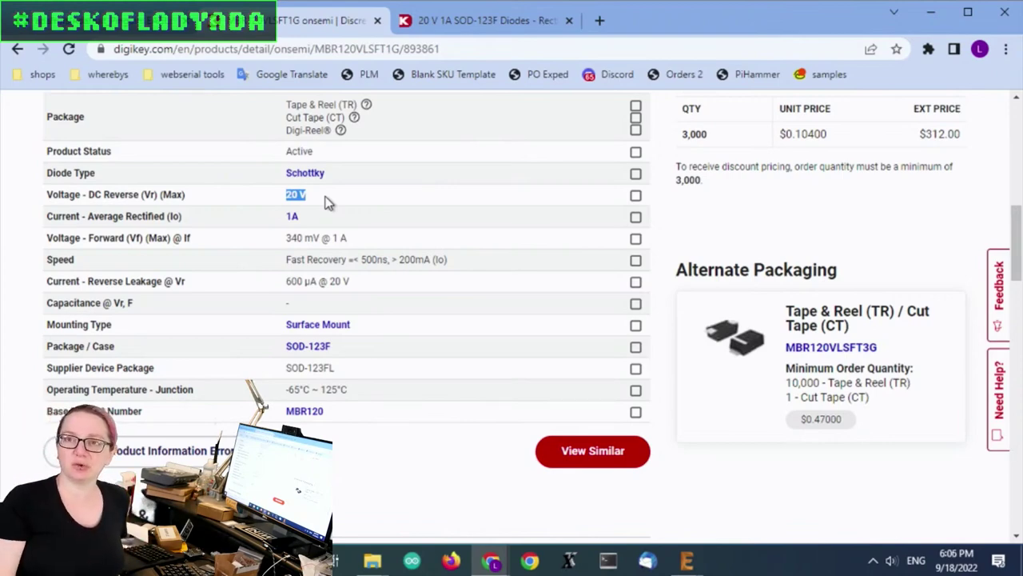
{"action": "left_click_drag", "start_coordinate": [312, 221], "coordinate": [281, 227]}
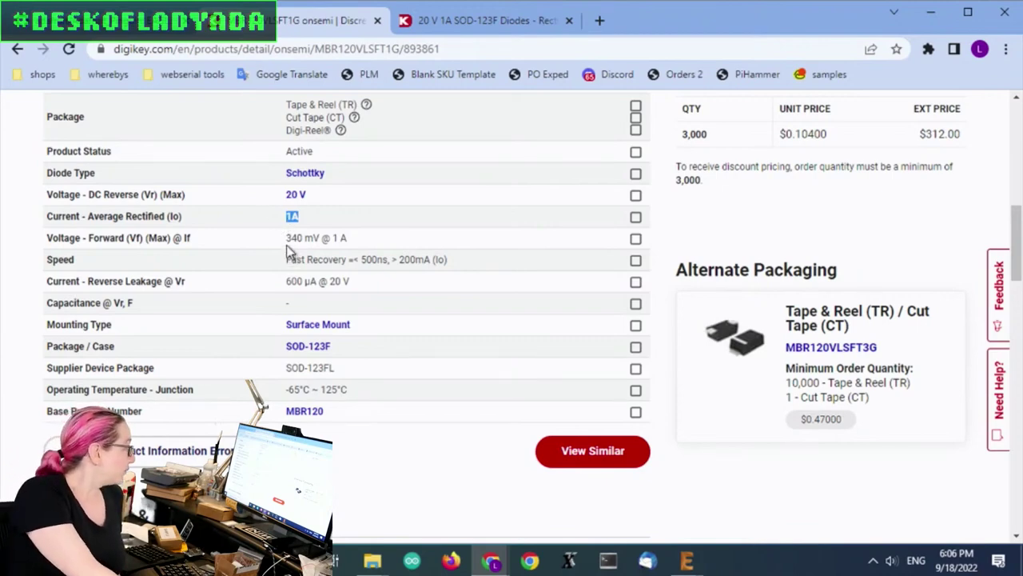
- Highlight the 340 mV @ 1 A value in the Voltage - Forward (Vf) row
{"action": "left_click_drag", "start_coordinate": [286, 245], "coordinate": [431, 230]}
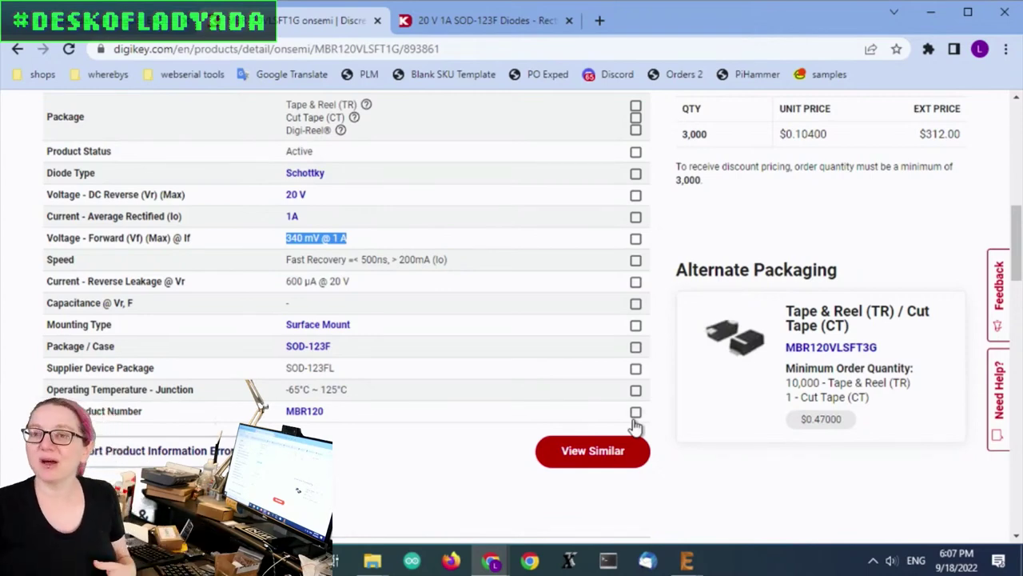
{"action": "scroll", "coordinate": [634, 426], "scroll_direction": "down", "scroll_amount": 1}
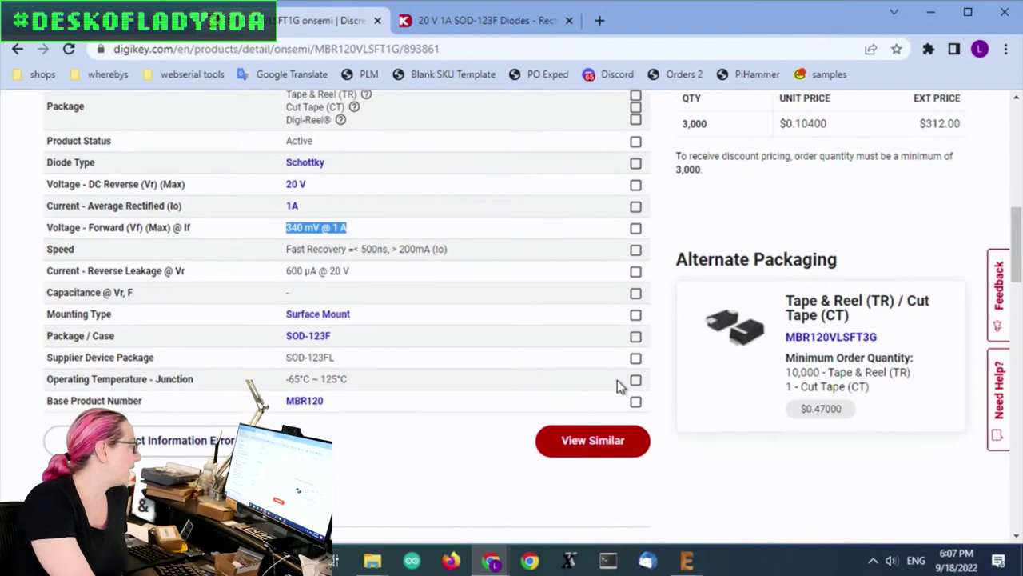
- List parts similar to MBR120VLSFT1G by base number MBR120, filtered to Active status
{"action": "left_click", "coordinate": [635, 331]}
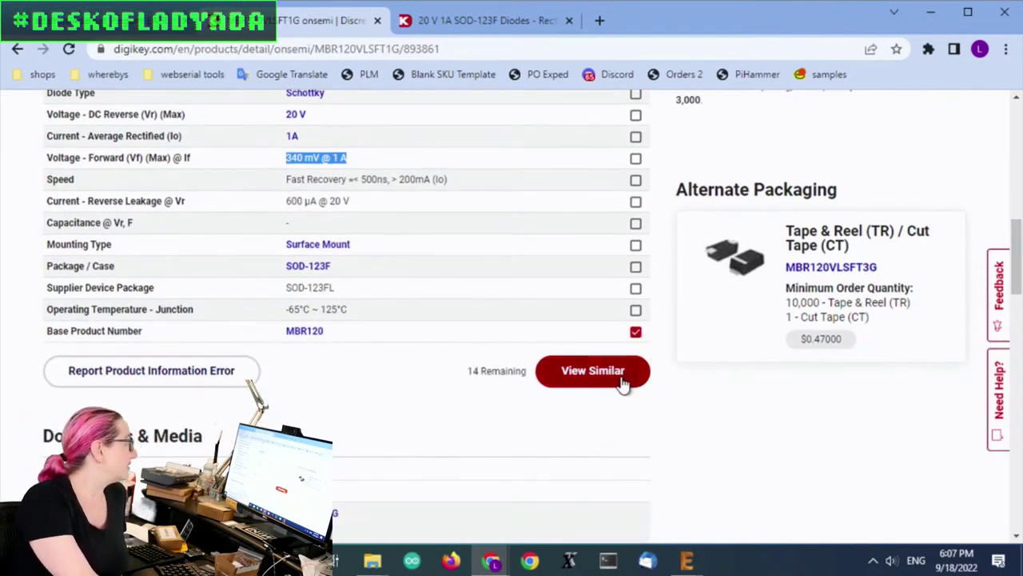
{"action": "left_click", "coordinate": [593, 370]}
{"action": "scroll", "coordinate": [644, 272], "scroll_direction": "down", "scroll_amount": 2}
{"action": "scroll", "coordinate": [747, 281], "scroll_direction": "up", "scroll_amount": 2}
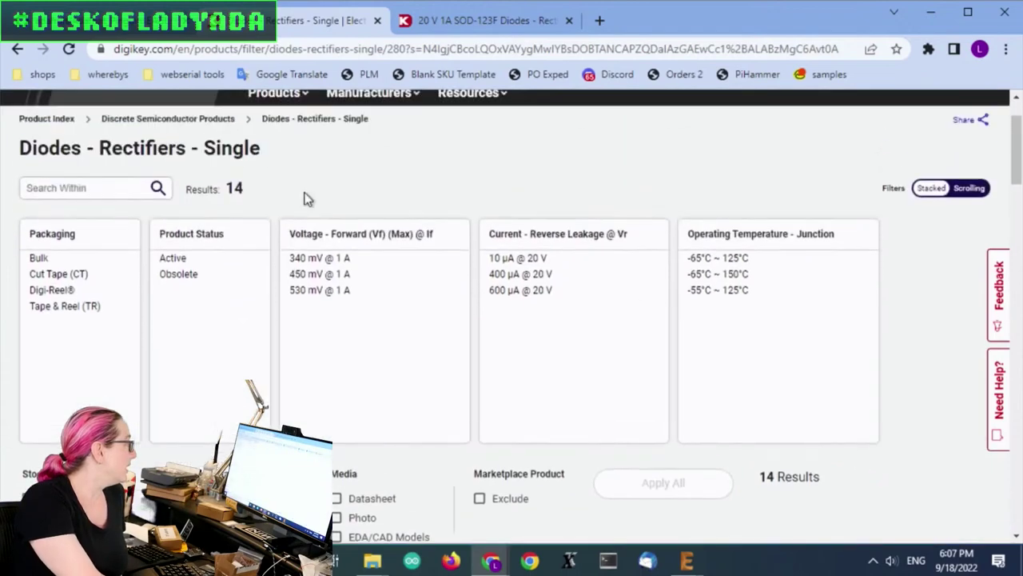
{"action": "scroll", "coordinate": [543, 203], "scroll_direction": "down", "scroll_amount": 1}
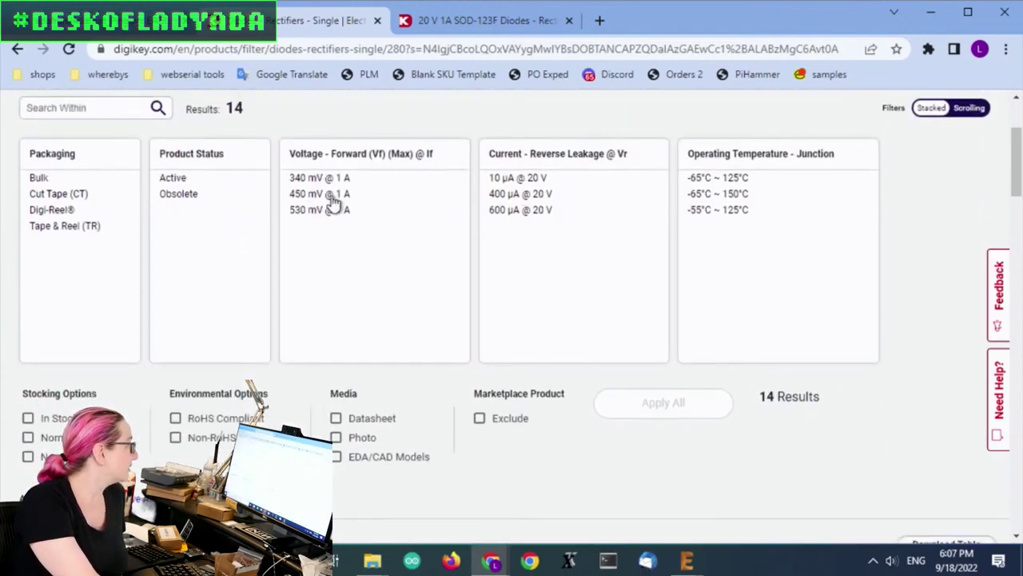
{"action": "left_click", "coordinate": [225, 181]}
{"action": "scroll", "coordinate": [862, 257], "scroll_direction": "down", "scroll_amount": 2}
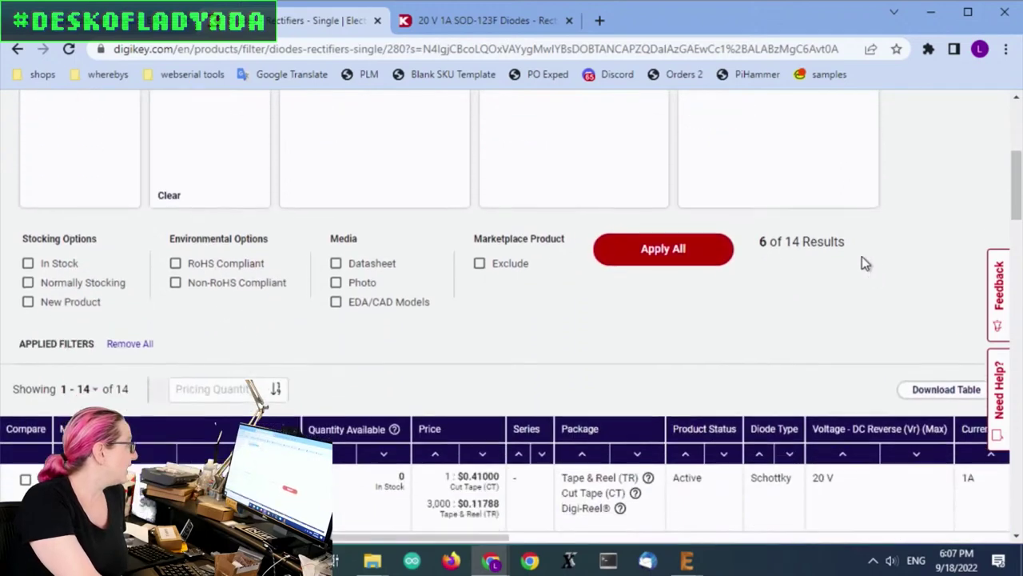
{"action": "left_click", "coordinate": [652, 250]}
- Scroll the 14-result table over to the Voltage - Forward (Vf) column
{"action": "scroll", "coordinate": [863, 310], "scroll_direction": "down", "scroll_amount": 5}
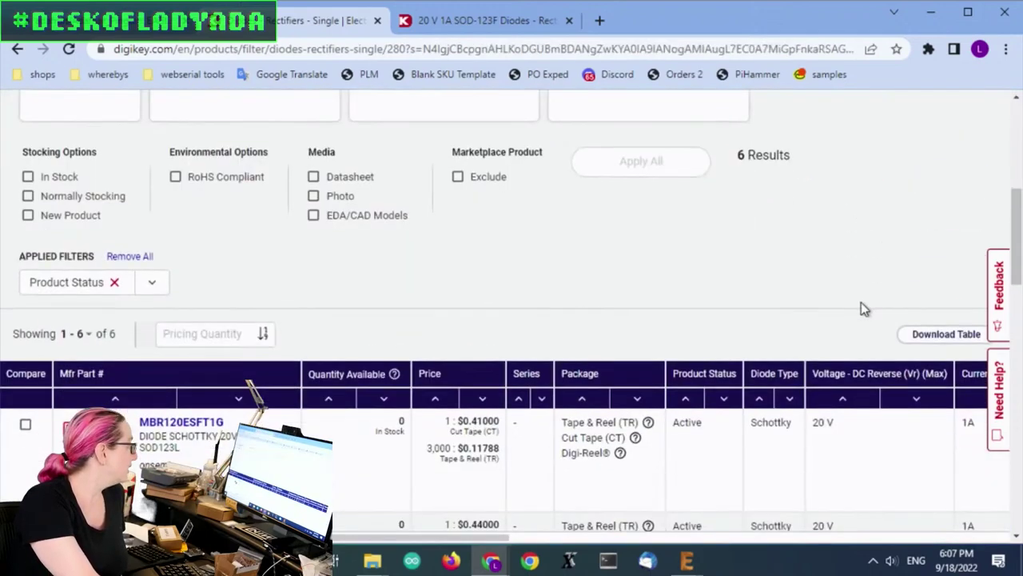
{"action": "scroll", "coordinate": [863, 309], "scroll_direction": "down", "scroll_amount": 3}
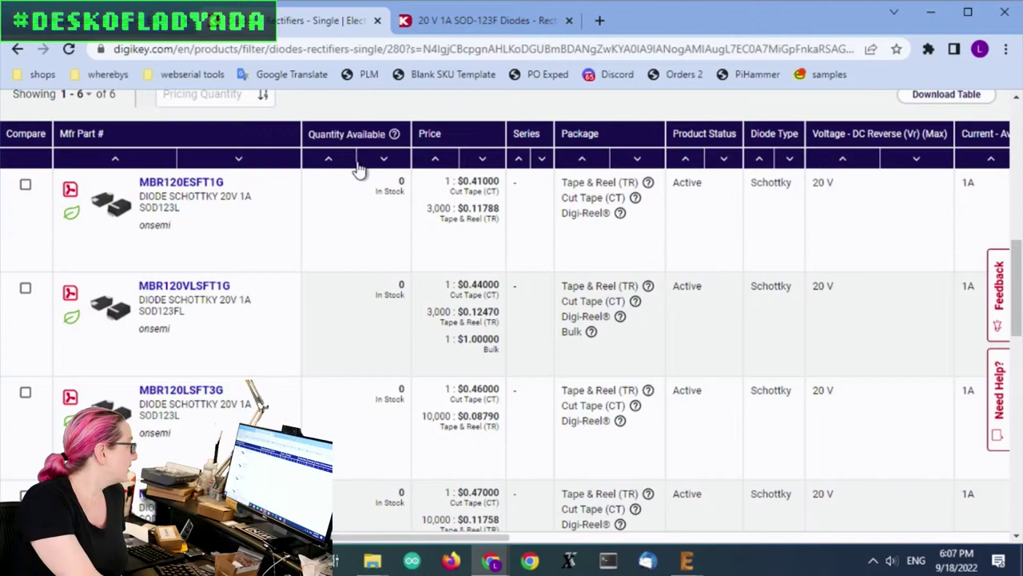
{"action": "scroll", "coordinate": [416, 176], "scroll_direction": "up", "scroll_amount": 8}
{"action": "mouse_move", "coordinate": [416, 179]}
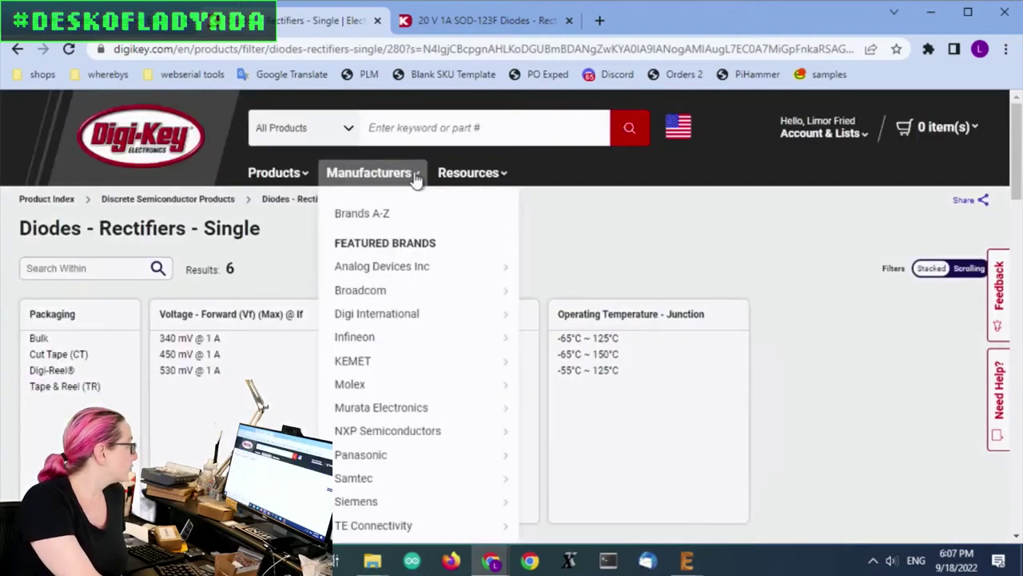
{"action": "scroll", "coordinate": [788, 251], "scroll_direction": "down", "scroll_amount": 10}
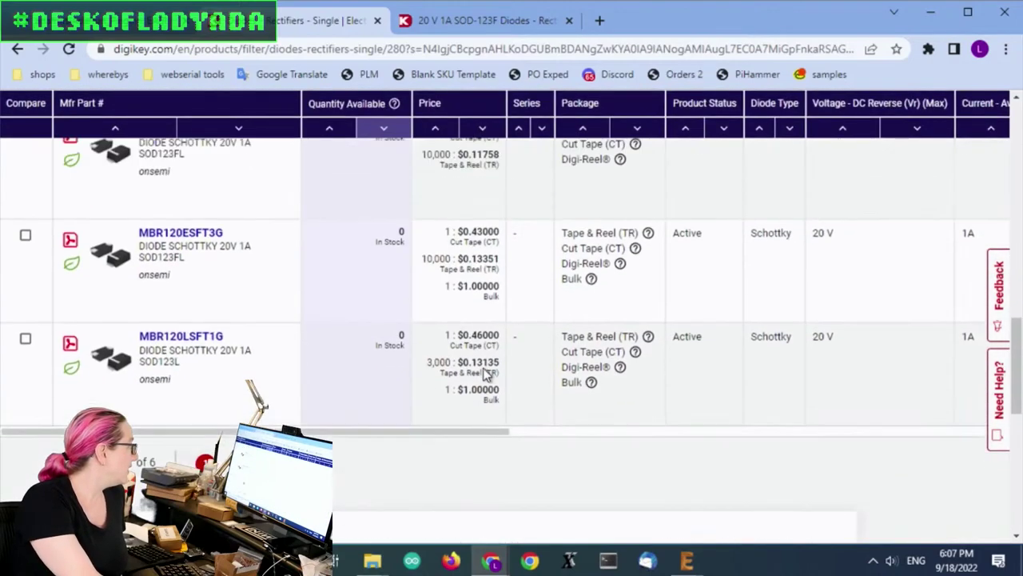
{"action": "scroll", "coordinate": [488, 374], "scroll_direction": "up", "scroll_amount": 6}
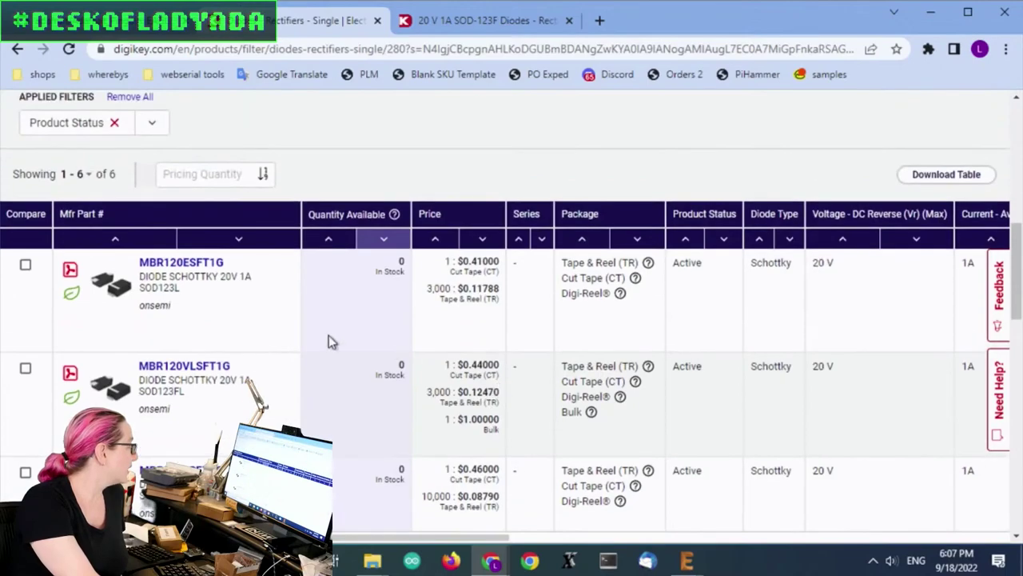
{"action": "scroll", "coordinate": [479, 340], "scroll_direction": "down", "scroll_amount": 5}
{"action": "scroll", "coordinate": [559, 344], "scroll_direction": "up", "scroll_amount": 3}
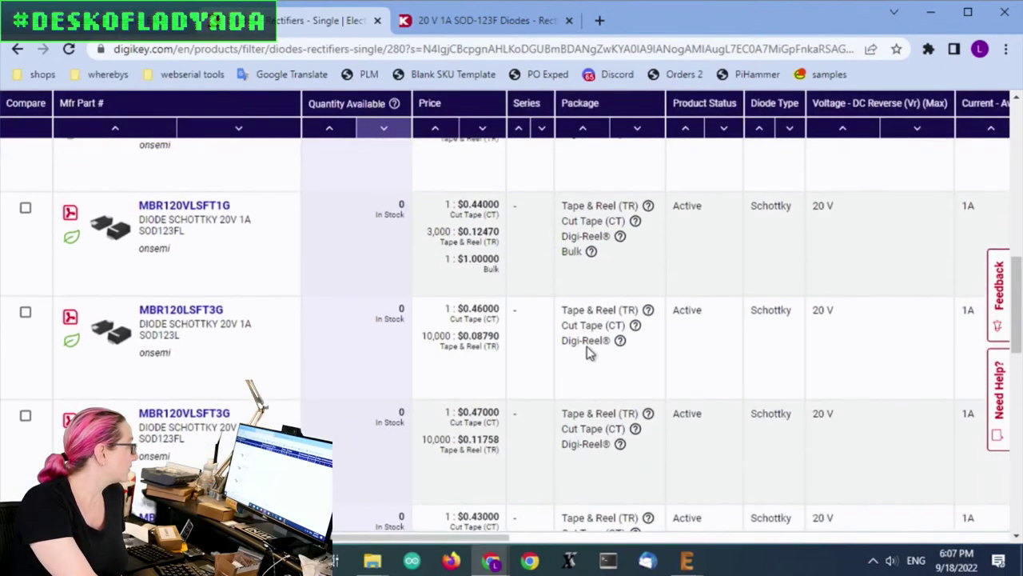
{"action": "scroll", "coordinate": [587, 346], "scroll_direction": "up", "scroll_amount": 3}
{"action": "scroll", "coordinate": [502, 336], "scroll_direction": "down", "scroll_amount": 2}
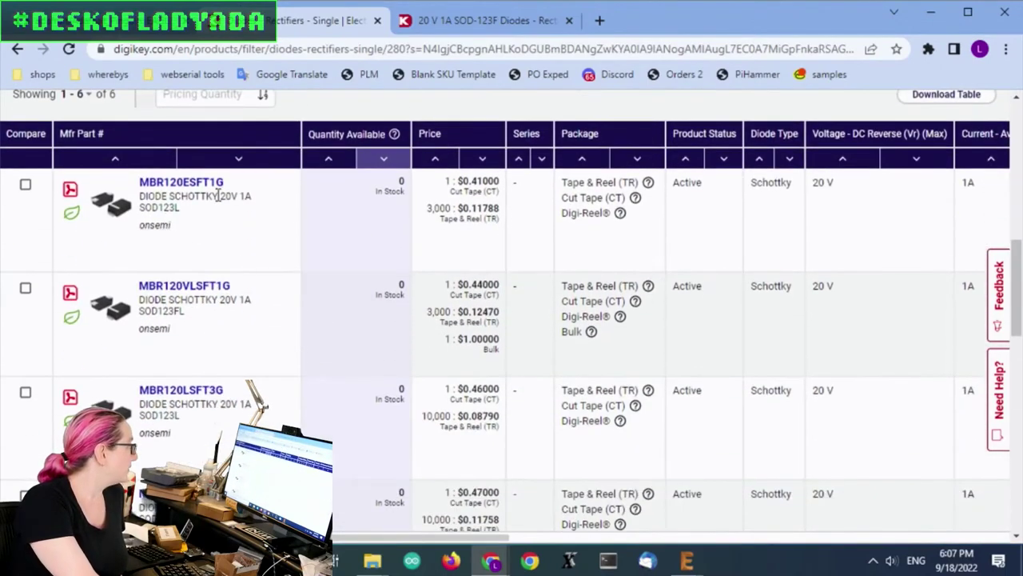
{"action": "scroll", "coordinate": [712, 296], "scroll_direction": "down", "scroll_amount": 1}
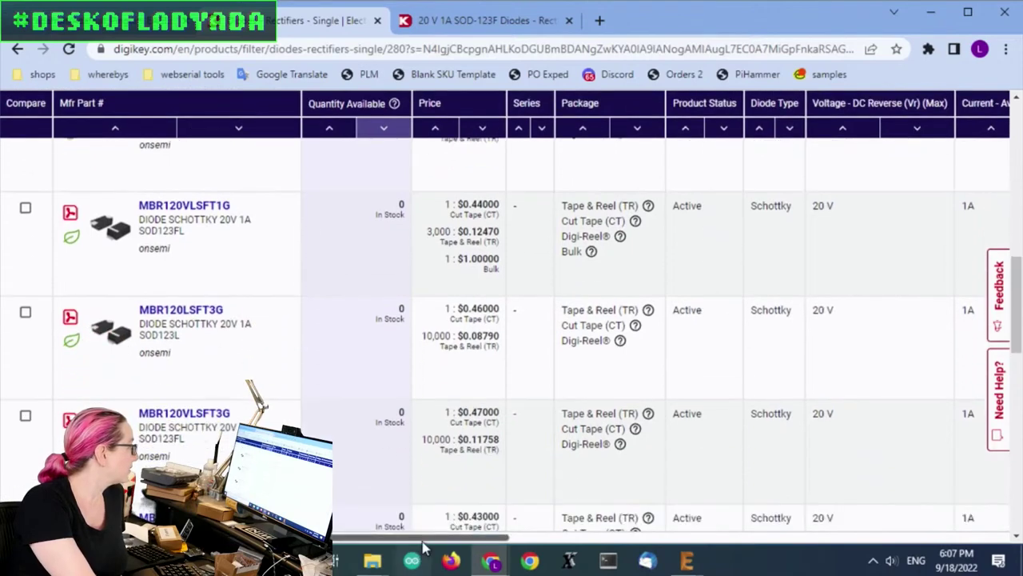
- Highlight the 340, 450 and 530 mV forward voltages, then clear the selection
{"action": "left_click_drag", "start_coordinate": [423, 538], "coordinate": [652, 538]}
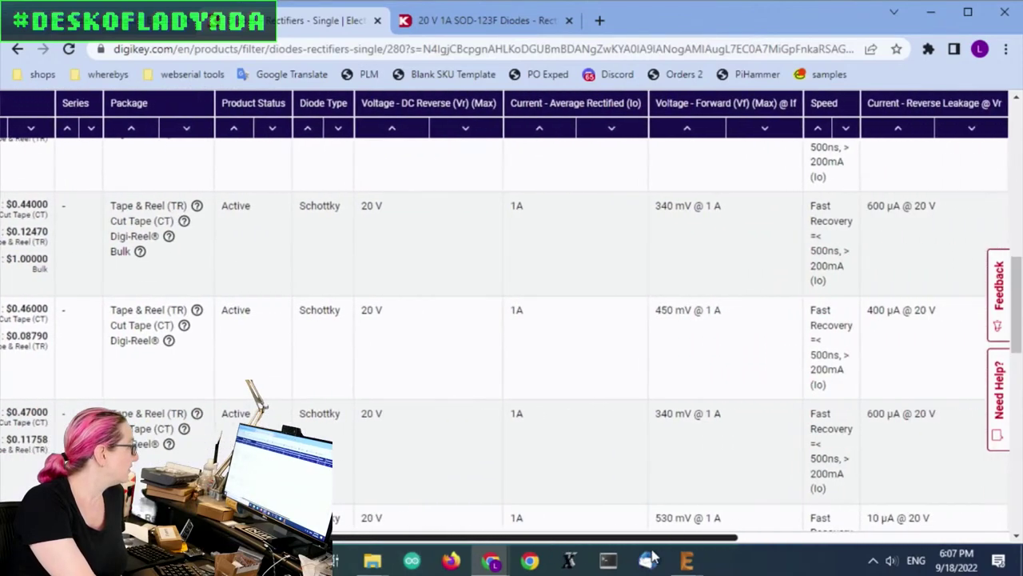
{"action": "triple_click", "coordinate": [681, 205]}
{"action": "left_click_drag", "start_coordinate": [654, 310], "coordinate": [718, 310]}
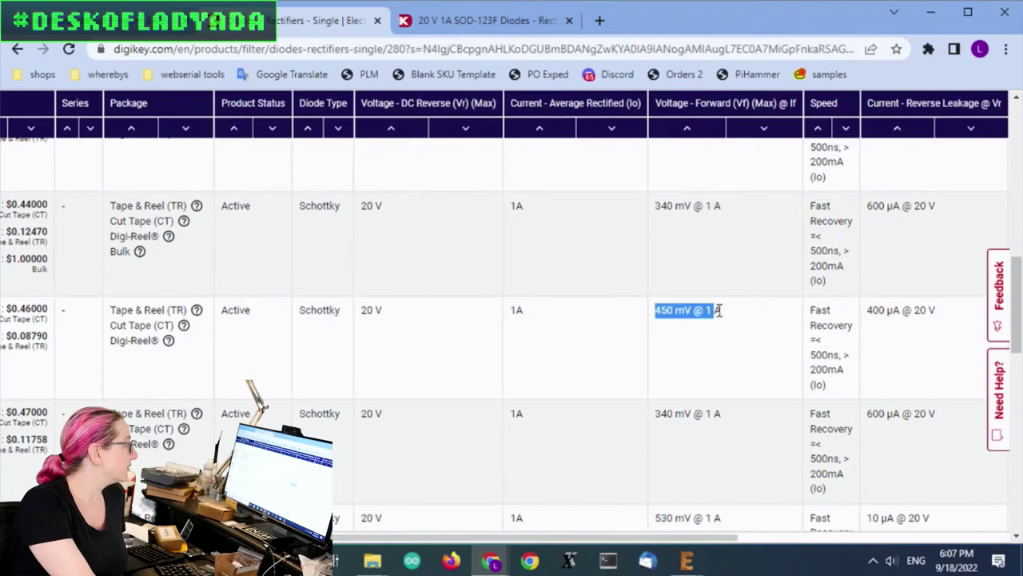
{"action": "scroll", "coordinate": [711, 349], "scroll_direction": "down", "scroll_amount": 2}
{"action": "left_click_drag", "start_coordinate": [655, 357], "coordinate": [728, 356]}
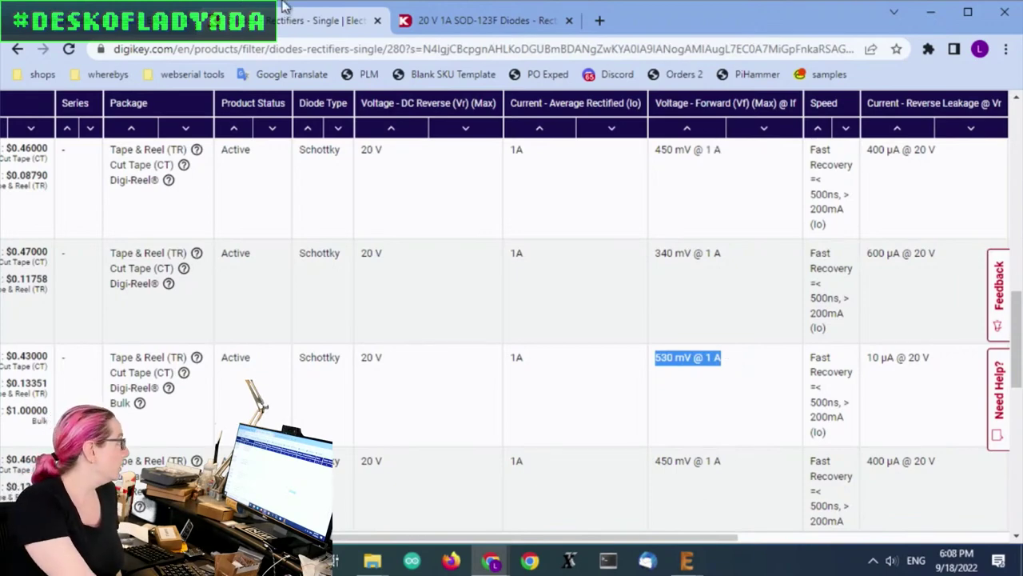
{"action": "left_click", "coordinate": [520, 195]}
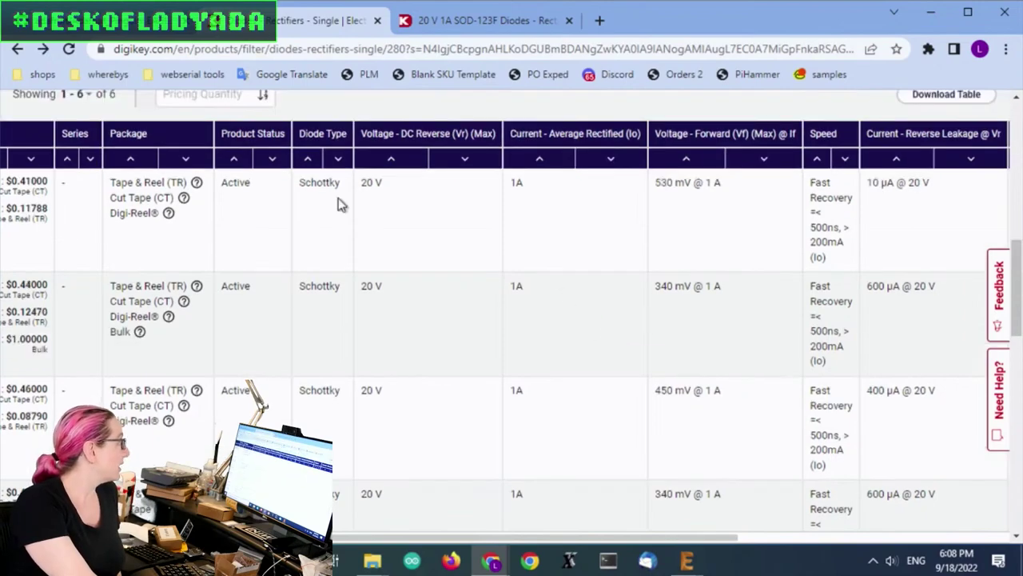
{"action": "scroll", "coordinate": [720, 280], "scroll_direction": "down", "scroll_amount": 8}
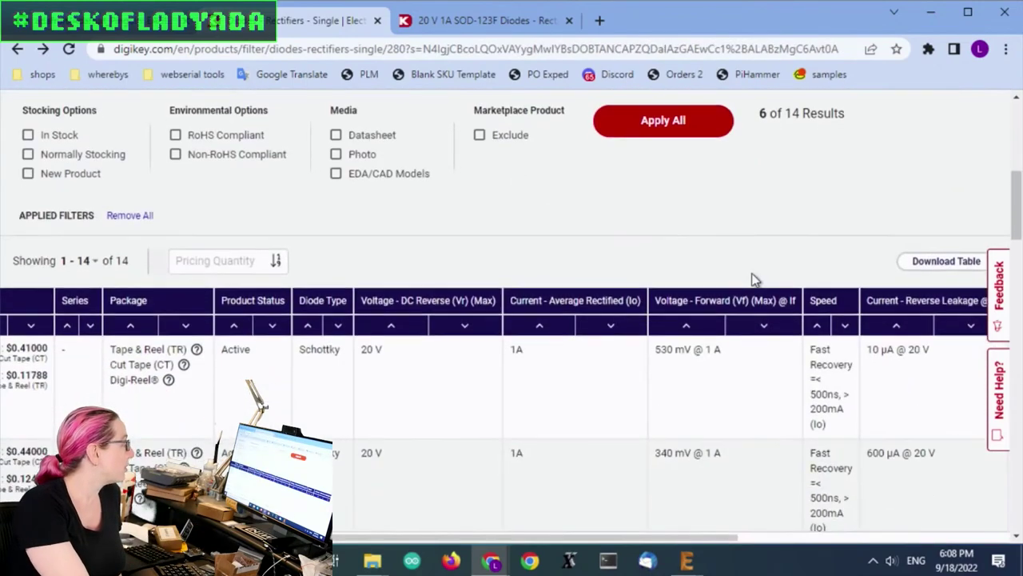
{"action": "scroll", "coordinate": [687, 312], "scroll_direction": "up", "scroll_amount": 9}
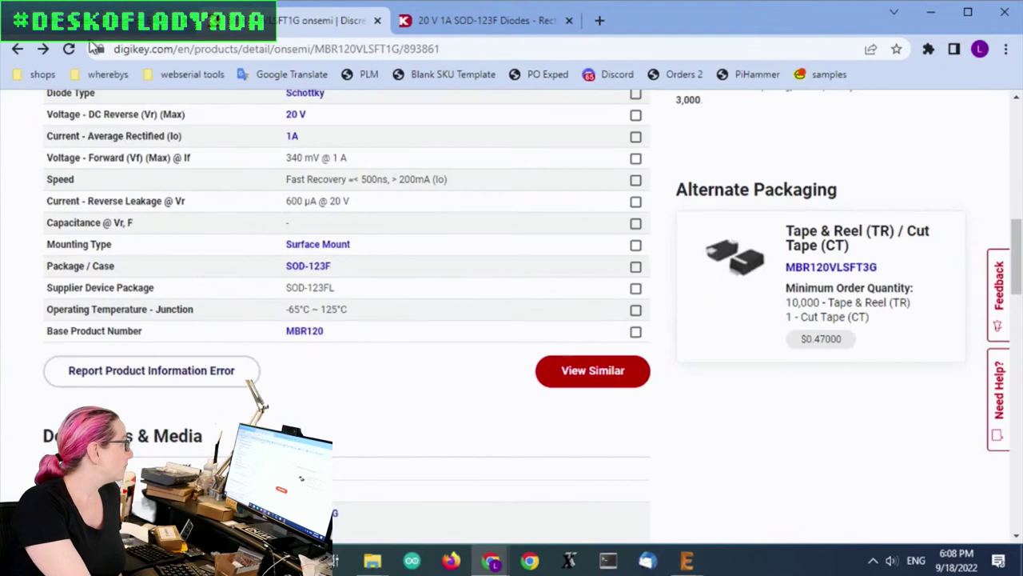
- Mark Active, Schottky, 1A, Speed and Surface Mount as criteria and list the 1,575 similar parts
{"action": "scroll", "coordinate": [656, 360], "scroll_direction": "up", "scroll_amount": 1}
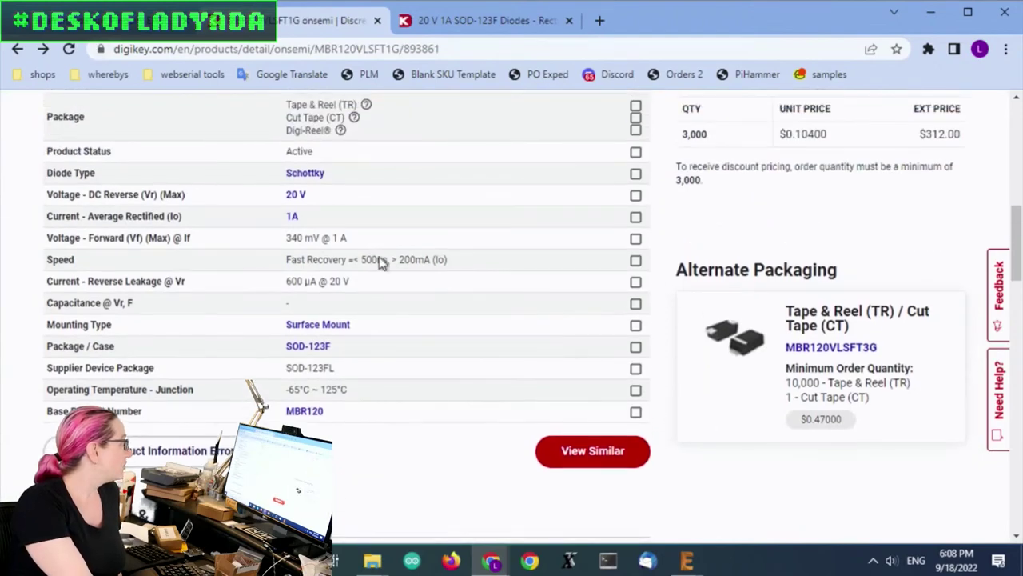
{"action": "left_click_drag", "start_coordinate": [48, 349], "coordinate": [388, 351]}
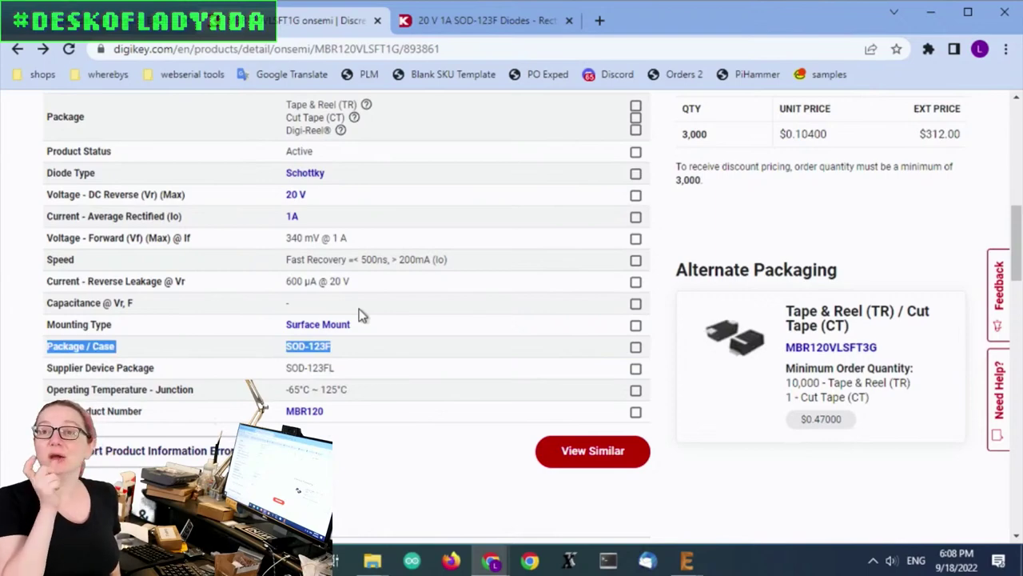
{"action": "left_click", "coordinate": [512, 311]}
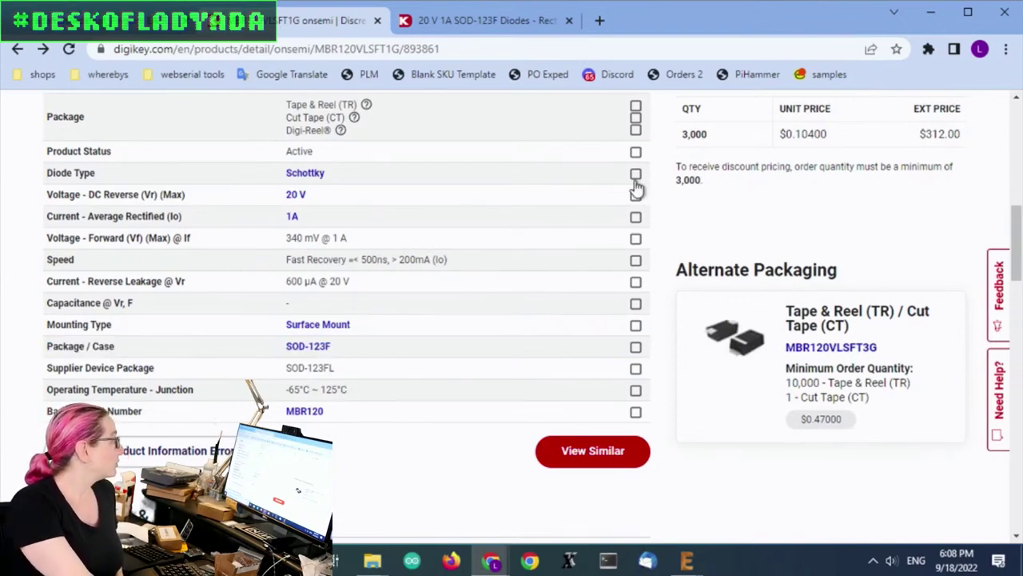
{"action": "left_click", "coordinate": [636, 152]}
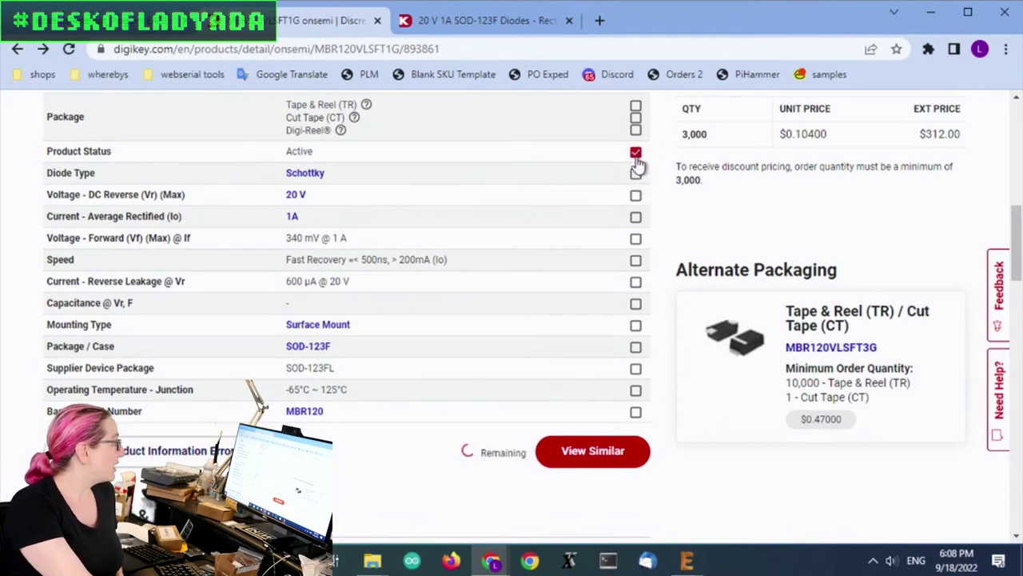
{"action": "left_click", "coordinate": [635, 173]}
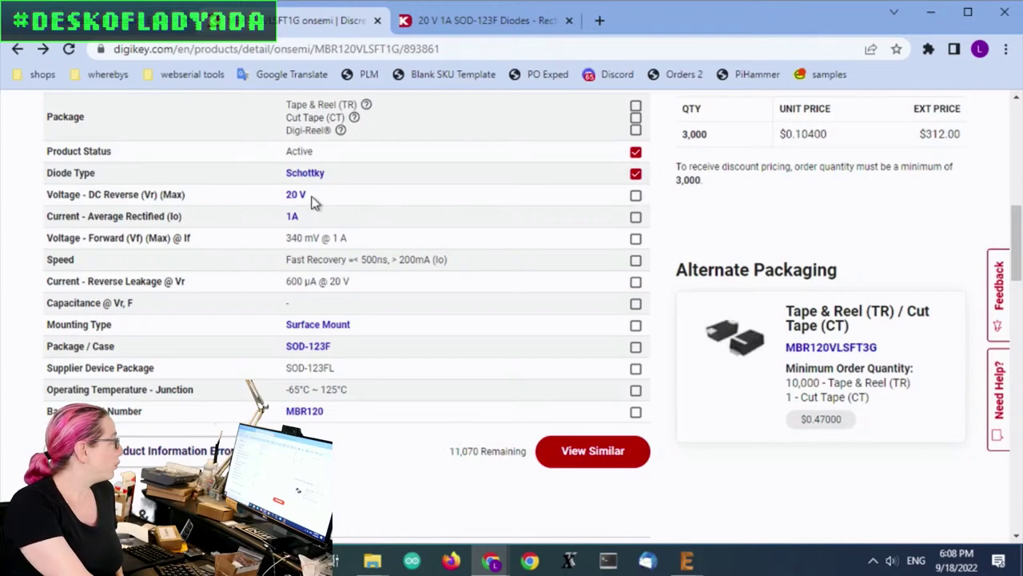
{"action": "left_click", "coordinate": [635, 217]}
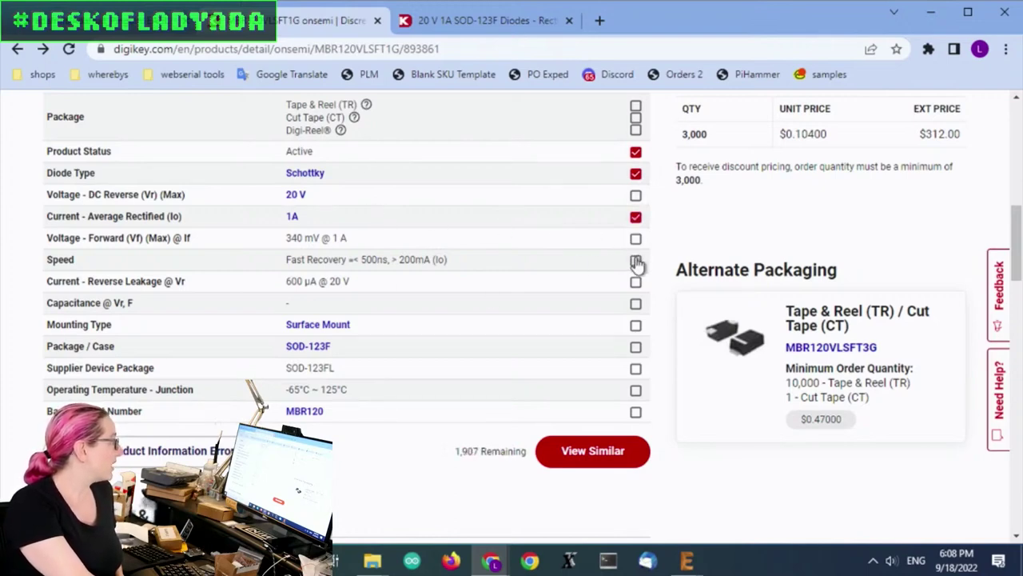
{"action": "left_click", "coordinate": [636, 261]}
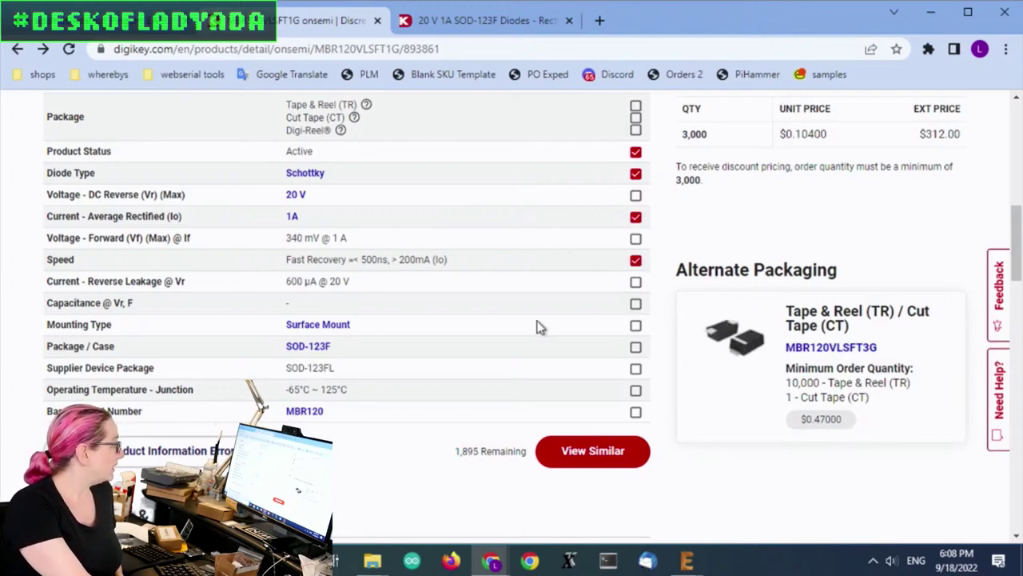
{"action": "left_click", "coordinate": [635, 326]}
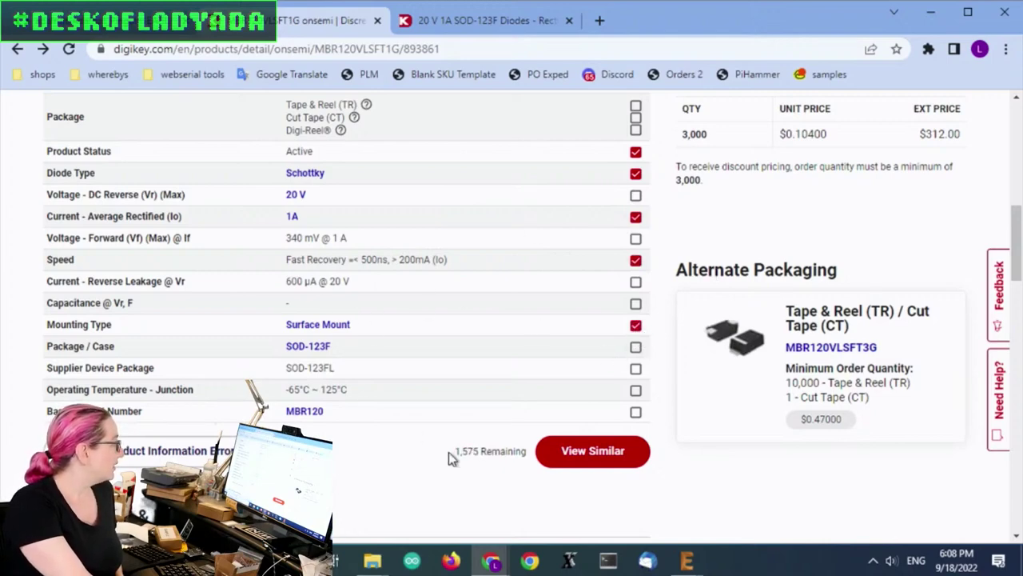
{"action": "scroll", "coordinate": [503, 341], "scroll_direction": "up", "scroll_amount": 2}
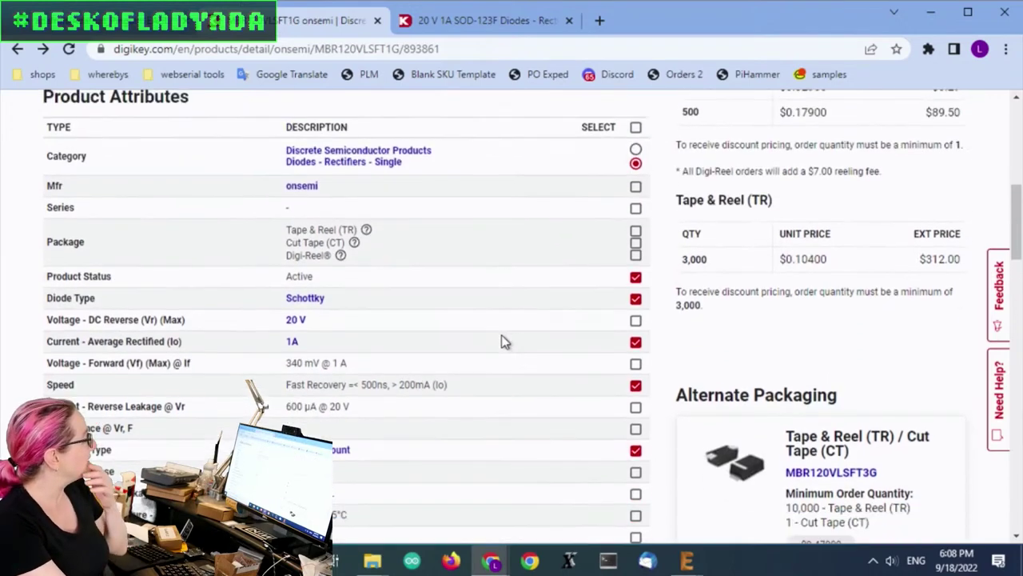
{"action": "scroll", "coordinate": [503, 341], "scroll_direction": "down", "scroll_amount": 2}
{"action": "left_click", "coordinate": [595, 454]}
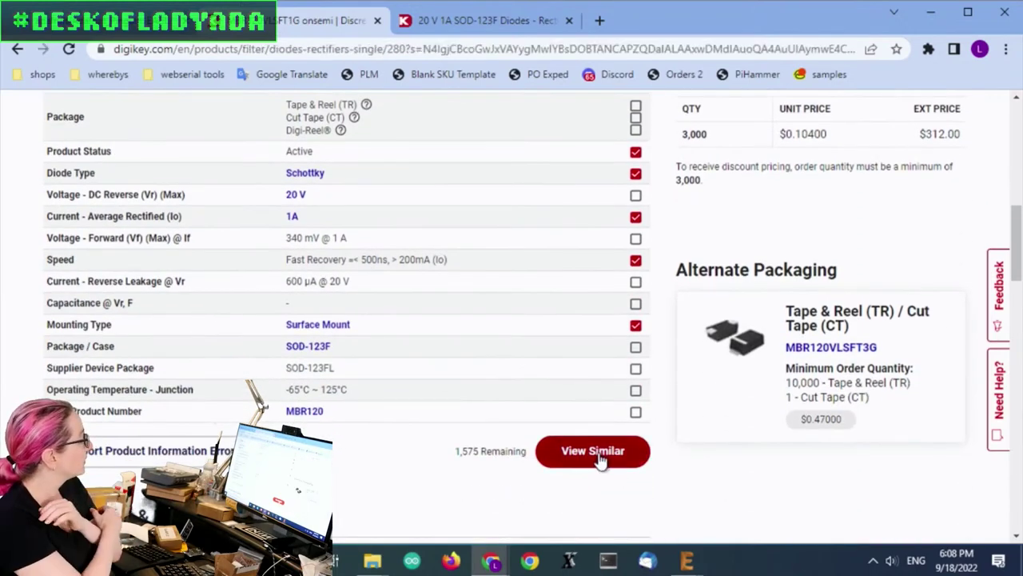
- Scroll the 1,575-result page down to the Supplier Device Package filter
{"action": "scroll", "coordinate": [800, 304], "scroll_direction": "down", "scroll_amount": 3}
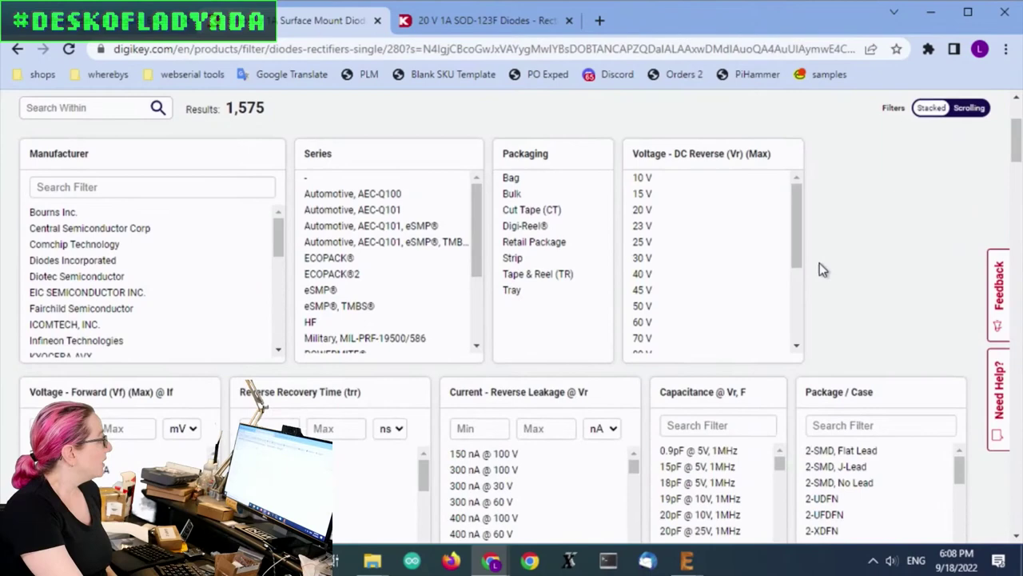
{"action": "scroll", "coordinate": [905, 212], "scroll_direction": "down", "scroll_amount": 1}
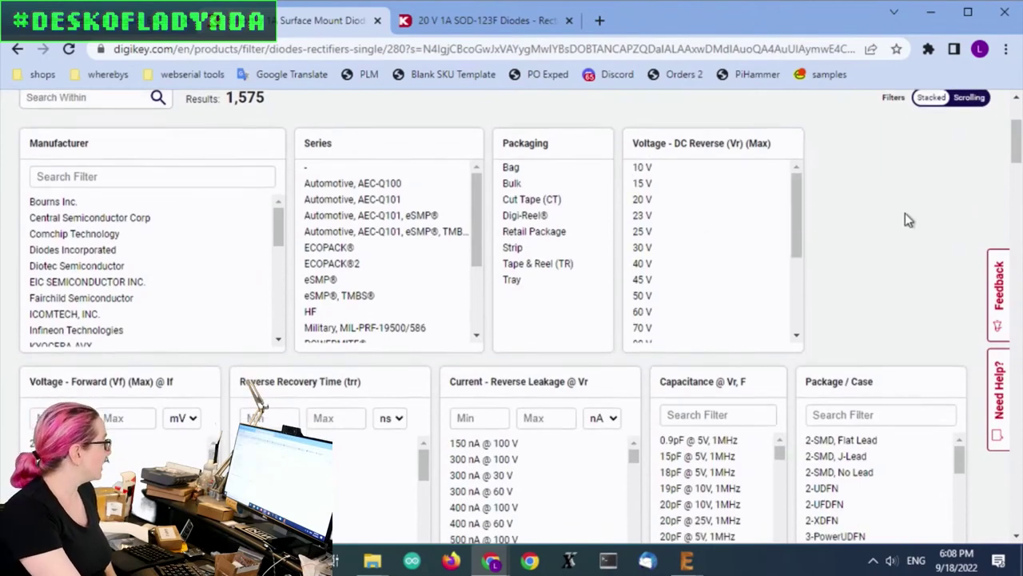
{"action": "scroll", "coordinate": [904, 213], "scroll_direction": "down", "scroll_amount": 3}
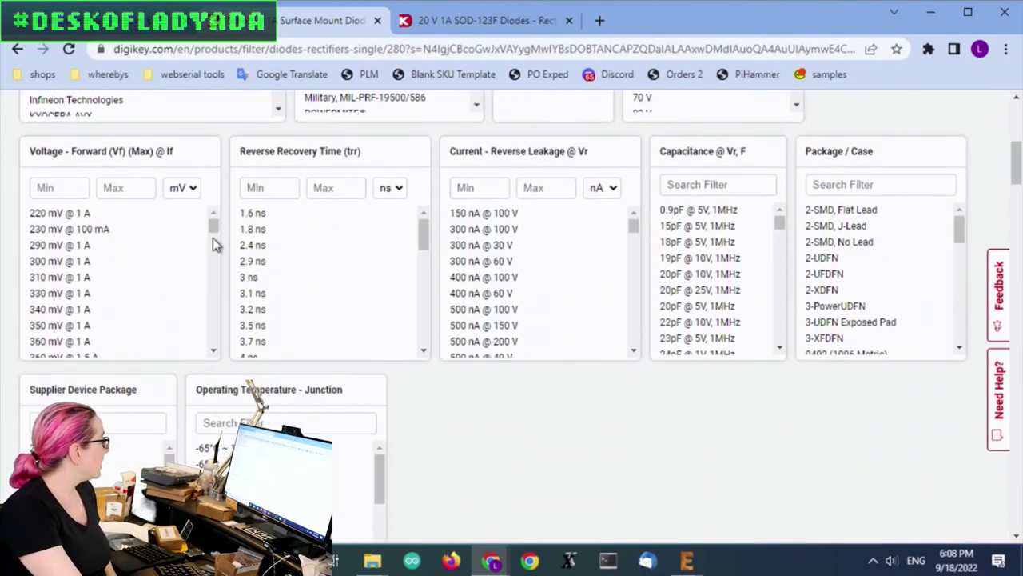
{"action": "scroll", "coordinate": [487, 336], "scroll_direction": "down", "scroll_amount": 2}
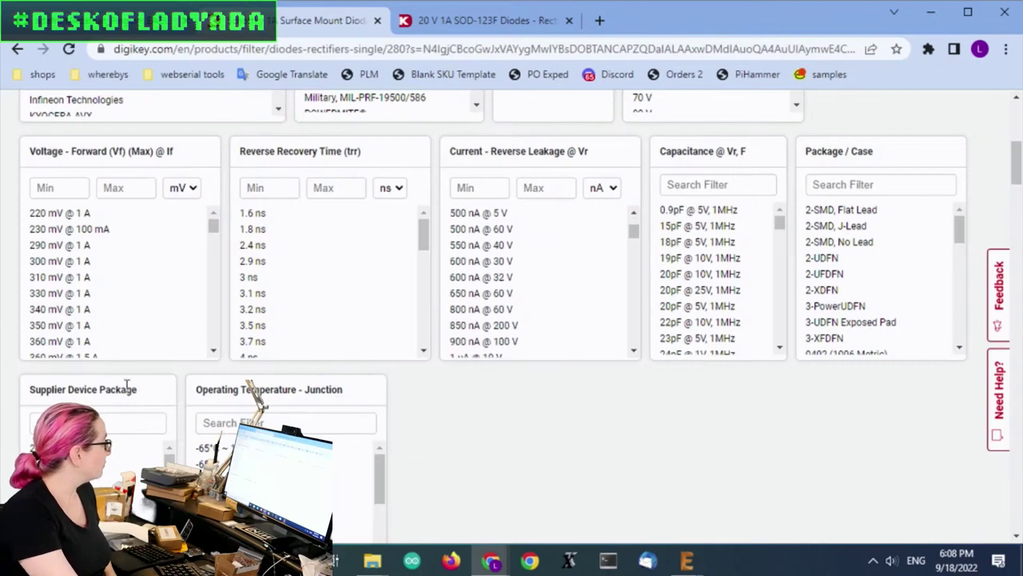
{"action": "scroll", "coordinate": [126, 386], "scroll_direction": "down", "scroll_amount": 3}
{"action": "left_click_drag", "start_coordinate": [167, 221], "coordinate": [174, 302]}
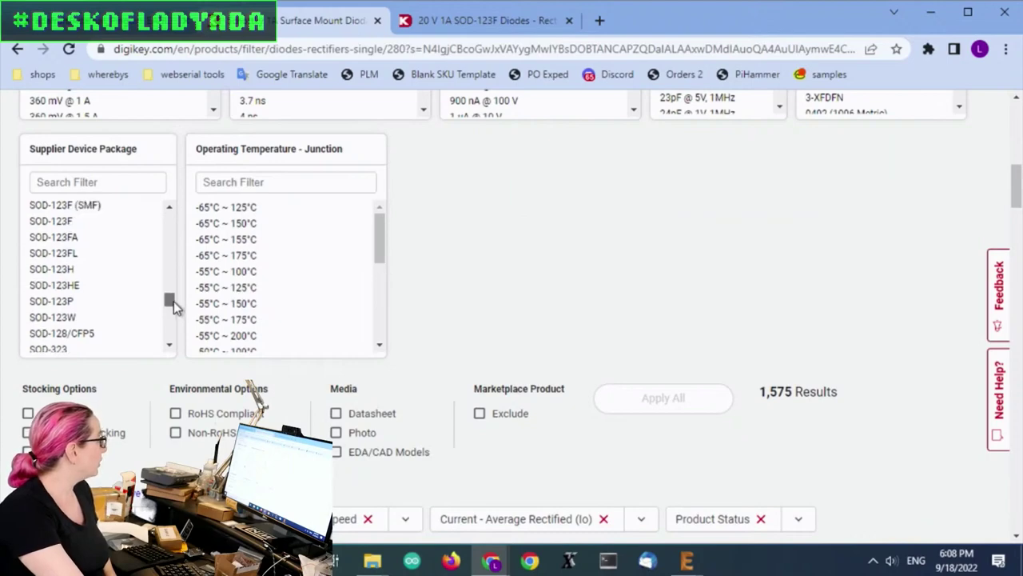
- Select SOD-123 through SOD-123W in Supplier Device Package, leaving 256 pending results
{"action": "scroll", "coordinate": [119, 290], "scroll_direction": "down", "scroll_amount": 4}
{"action": "scroll", "coordinate": [119, 290], "scroll_direction": "up", "scroll_amount": 1}
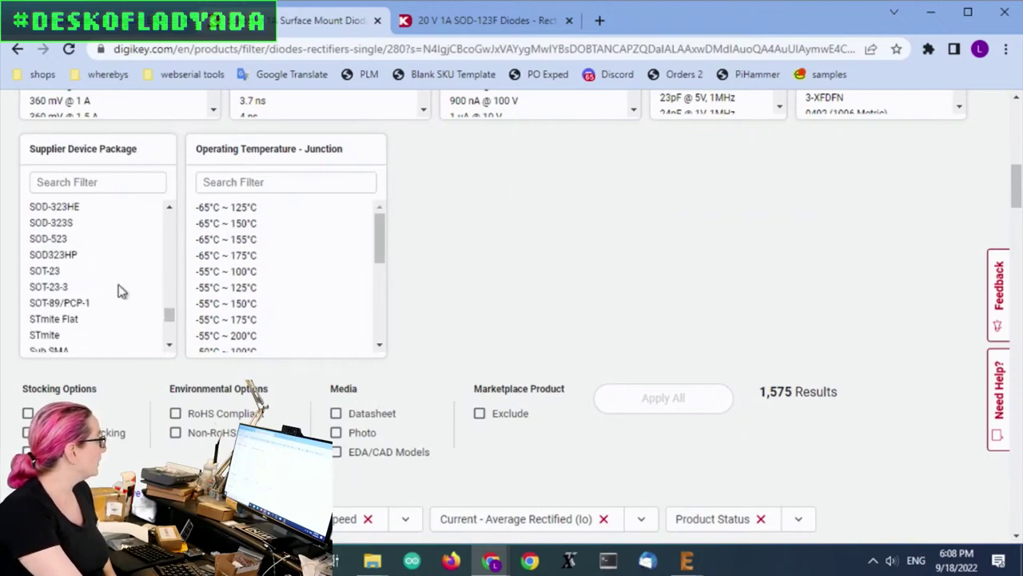
{"action": "scroll", "coordinate": [120, 290], "scroll_direction": "up", "scroll_amount": 5}
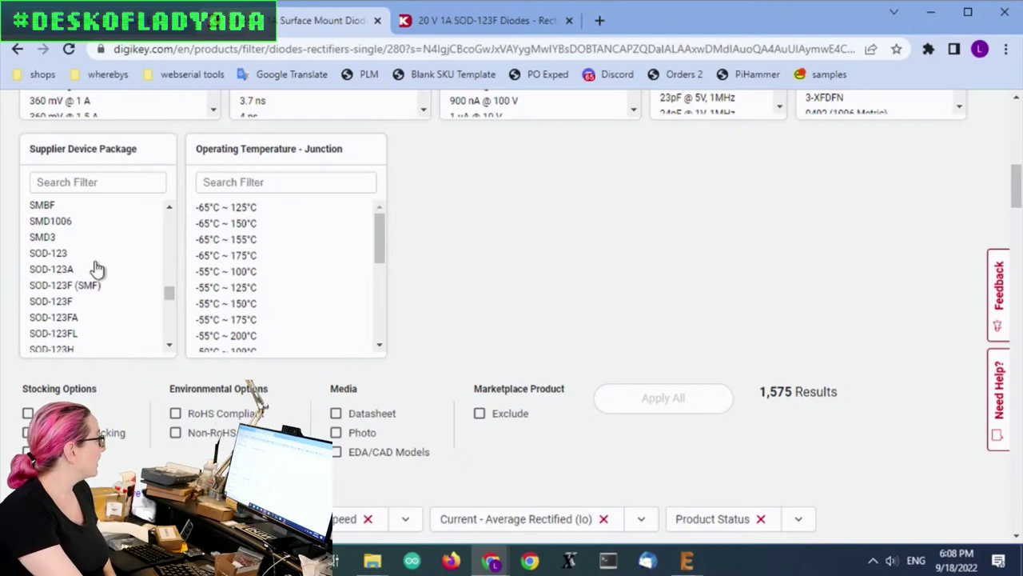
{"action": "left_click_drag", "start_coordinate": [106, 256], "coordinate": [104, 320]}
{"action": "scroll", "coordinate": [110, 283], "scroll_direction": "down", "scroll_amount": 1}
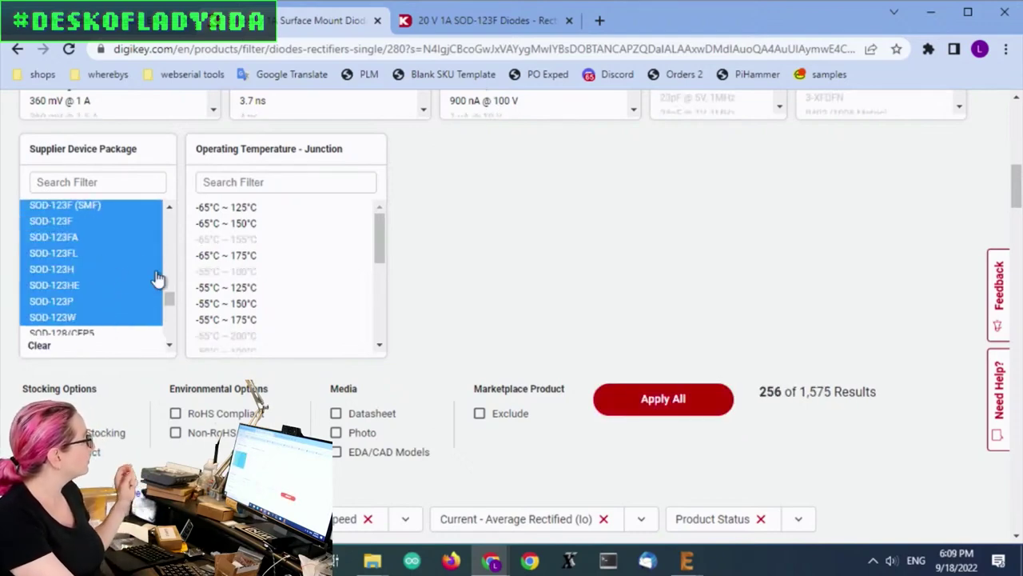
{"action": "scroll", "coordinate": [121, 279], "scroll_direction": "down", "scroll_amount": 1}
{"action": "scroll", "coordinate": [114, 264], "scroll_direction": "up", "scroll_amount": 1}
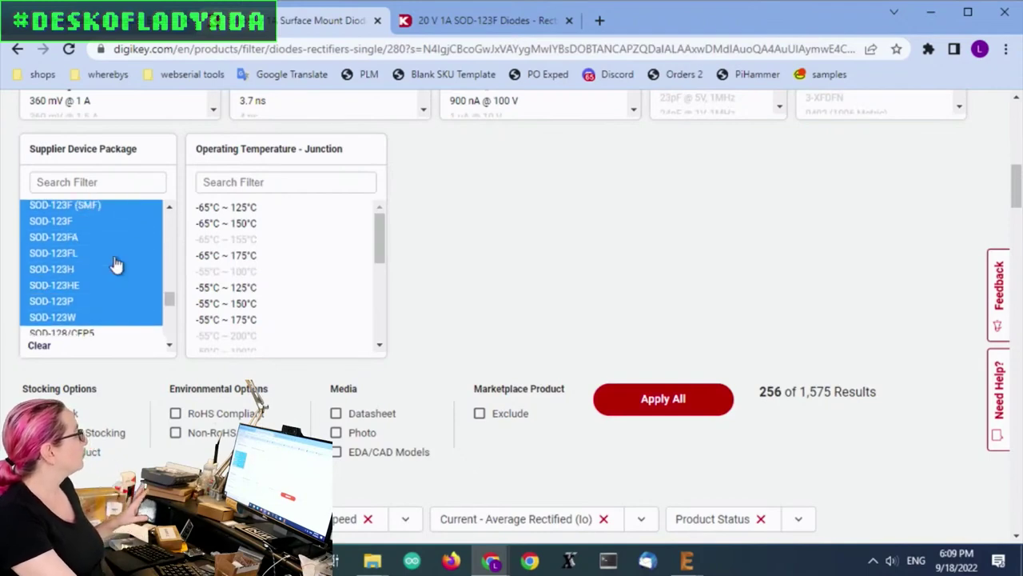
{"action": "scroll", "coordinate": [74, 280], "scroll_direction": "up", "scroll_amount": 1}
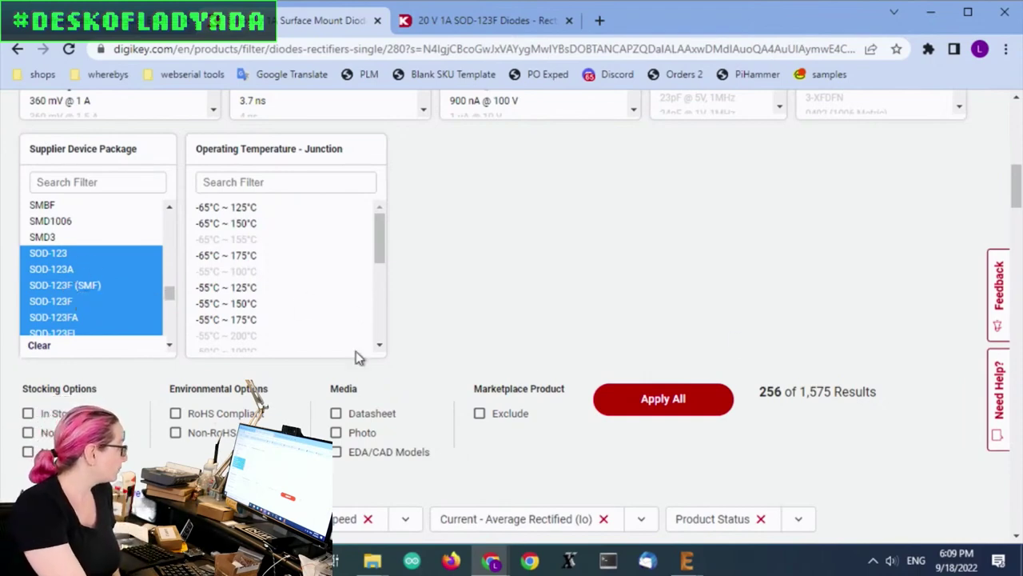
- Apply the SOD-123 package filter, narrowing the results to 256 diodes
{"action": "left_click", "coordinate": [649, 401]}
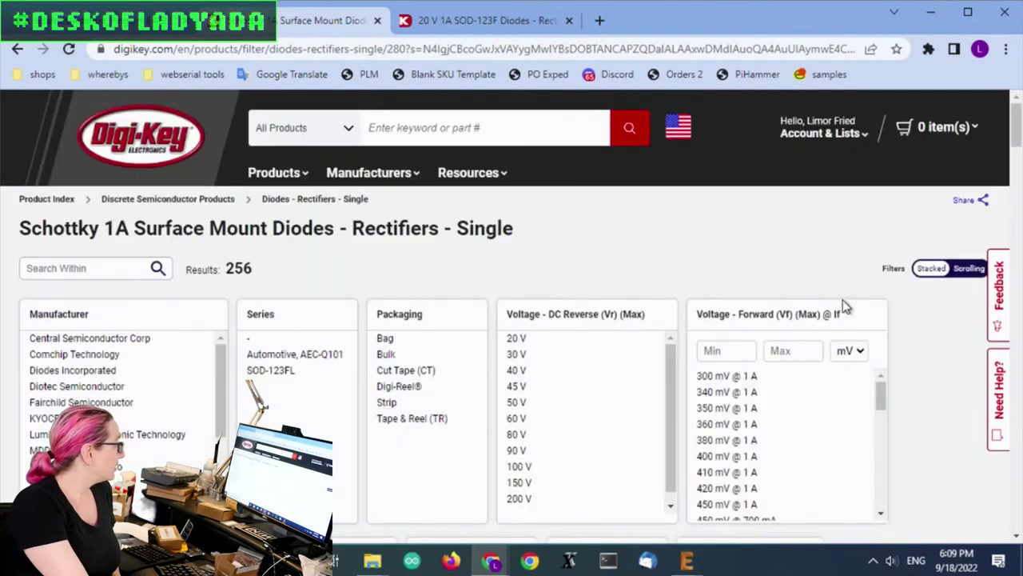
{"action": "scroll", "coordinate": [867, 321], "scroll_direction": "down", "scroll_amount": 2}
{"action": "scroll", "coordinate": [929, 306], "scroll_direction": "down", "scroll_amount": 2}
{"action": "scroll", "coordinate": [927, 258], "scroll_direction": "up", "scroll_amount": 2}
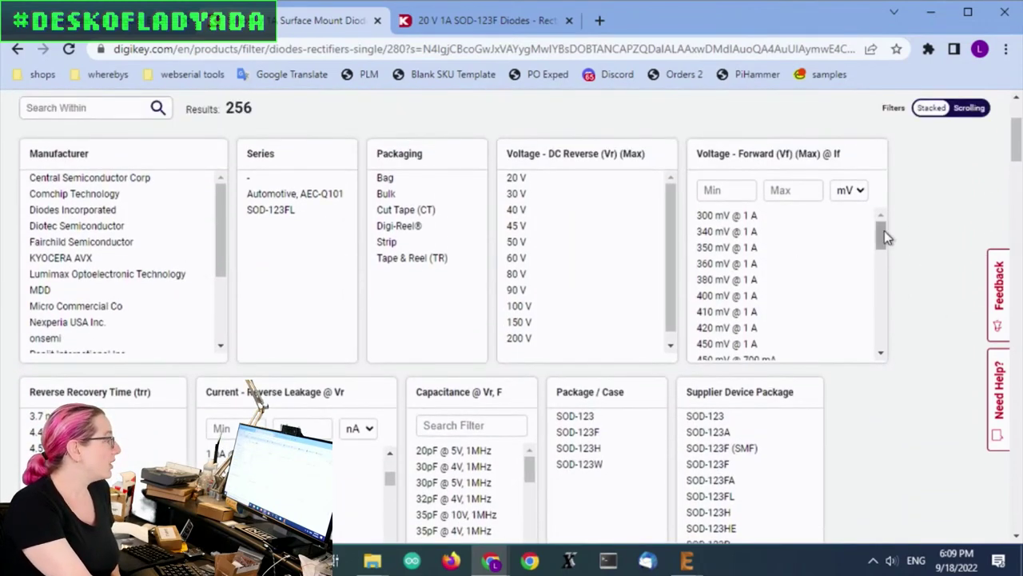
- Select 300 mV through 400 mV @ 1 A in the Voltage - Forward (Vf) list
{"action": "left_click_drag", "start_coordinate": [884, 230], "coordinate": [880, 230]}
{"action": "scroll", "coordinate": [940, 230], "scroll_direction": "down", "scroll_amount": 2}
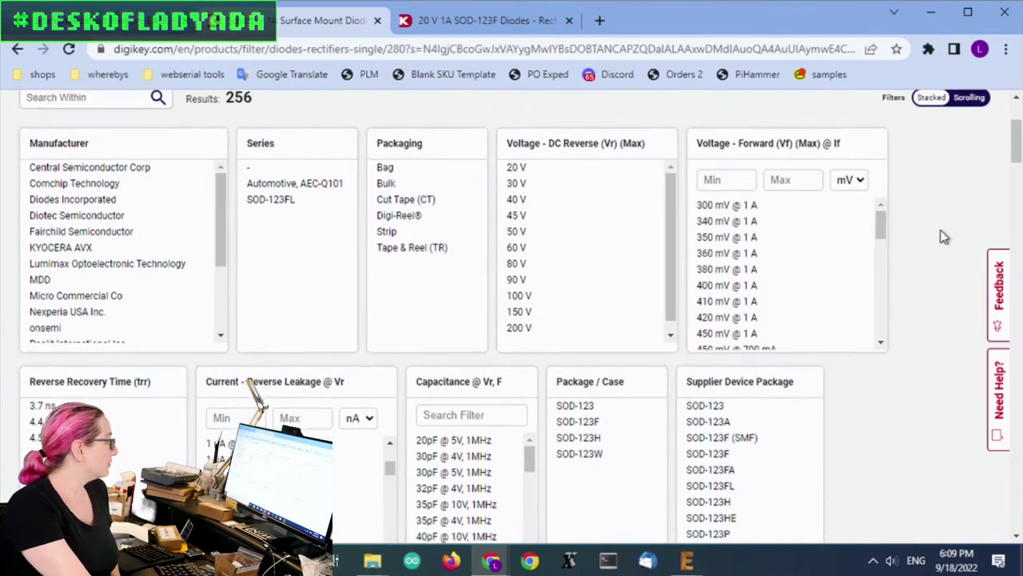
{"action": "scroll", "coordinate": [939, 235], "scroll_direction": "up", "scroll_amount": 2}
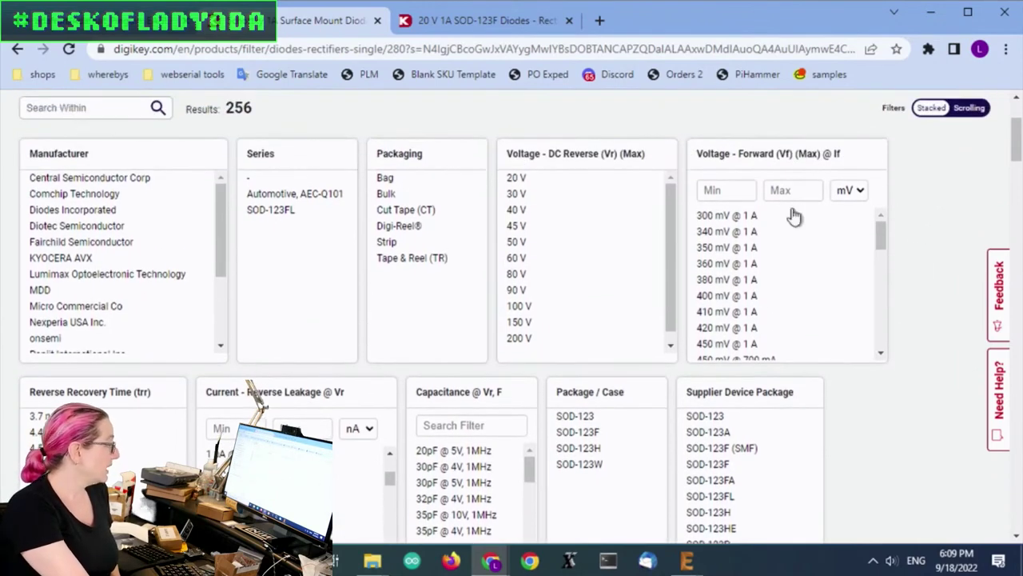
{"action": "left_click_drag", "start_coordinate": [792, 220], "coordinate": [804, 299]}
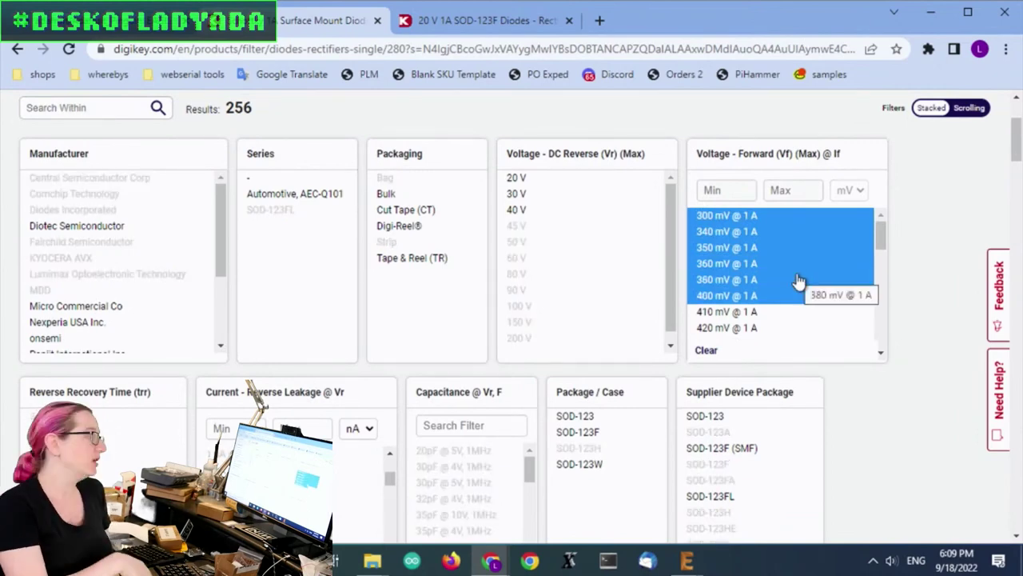
{"action": "scroll", "coordinate": [890, 268], "scroll_direction": "down", "scroll_amount": 3}
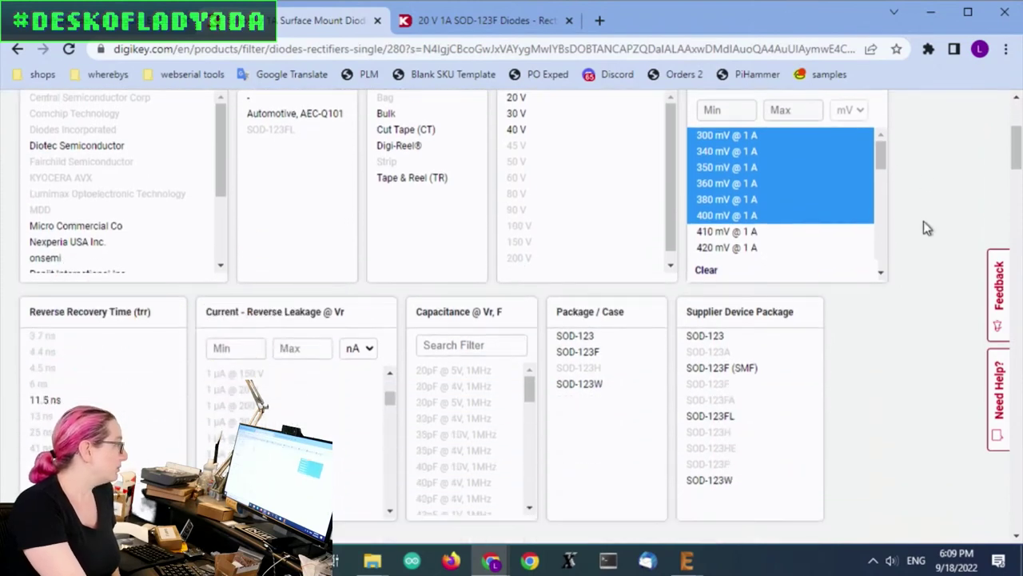
{"action": "left_click_drag", "start_coordinate": [879, 159], "coordinate": [898, 261]}
{"action": "scroll", "coordinate": [927, 179], "scroll_direction": "down", "scroll_amount": 7}
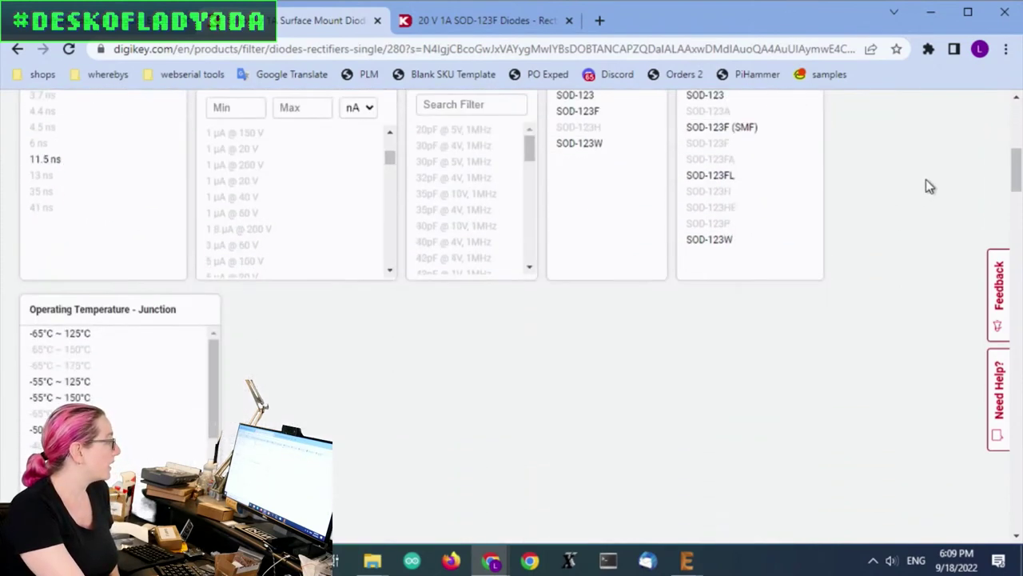
- Apply the 300–400 mV forward voltage filter, leaving 17 results
{"action": "left_click", "coordinate": [689, 234]}
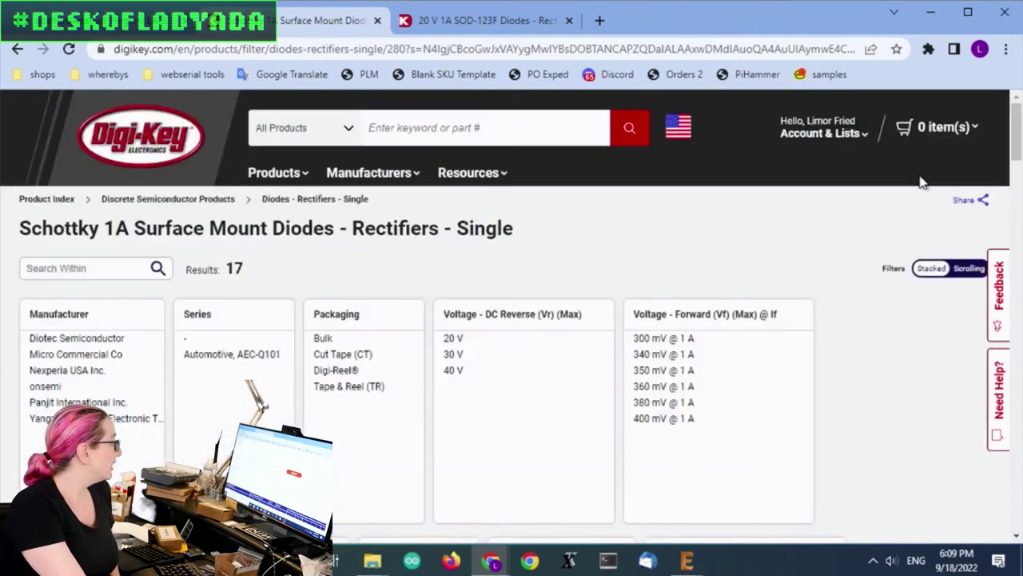
{"action": "scroll", "coordinate": [916, 181], "scroll_direction": "down", "scroll_amount": 10}
{"action": "scroll", "coordinate": [918, 185], "scroll_direction": "down", "scroll_amount": 2}
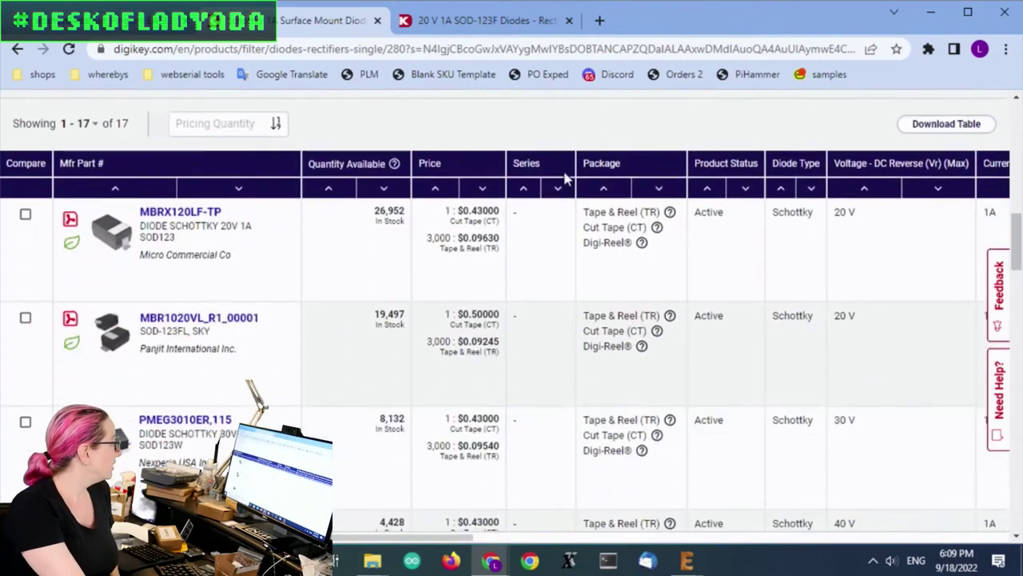
- Sort by Quantity Available descending and highlight MBRX120LF-TP and MBR1020VL_R1_00001
{"action": "left_click", "coordinate": [384, 189]}
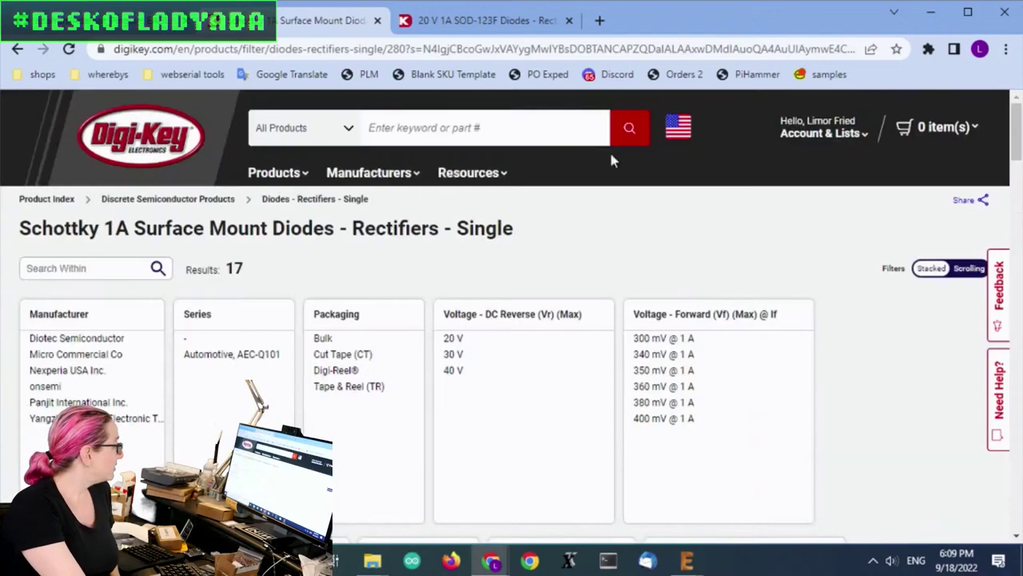
{"action": "scroll", "coordinate": [851, 208], "scroll_direction": "down", "scroll_amount": 8}
{"action": "scroll", "coordinate": [858, 207], "scroll_direction": "down", "scroll_amount": 2}
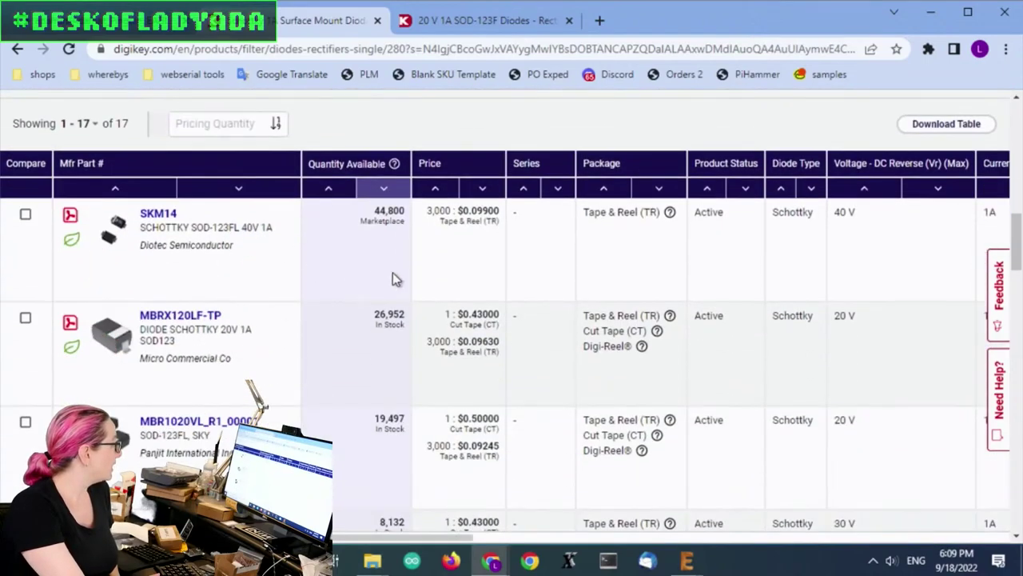
{"action": "scroll", "coordinate": [632, 273], "scroll_direction": "down", "scroll_amount": 1}
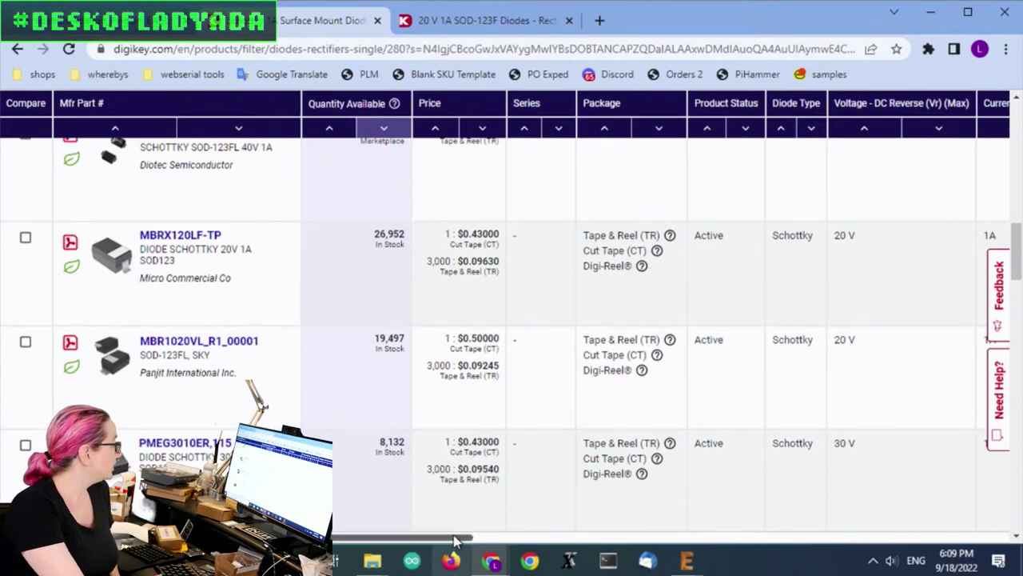
{"action": "mouse_move", "coordinate": [457, 536]}
{"action": "left_mouse_down"}
{"action": "mouse_move", "coordinate": [717, 536]}
{"action": "mouse_move", "coordinate": [877, 519]}
{"action": "mouse_move", "coordinate": [452, 535]}
{"action": "left_mouse_up"}
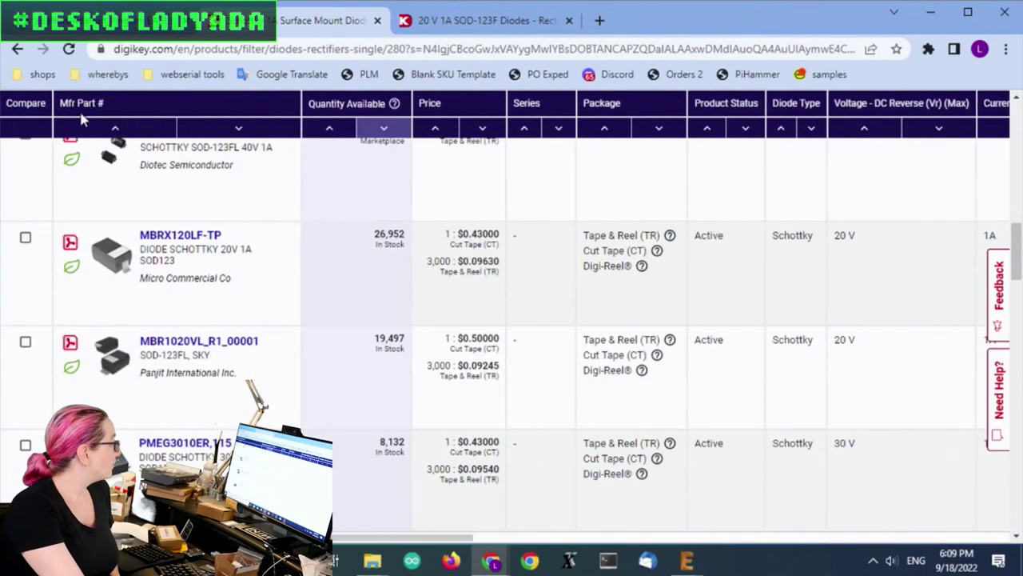
{"action": "left_click_drag", "start_coordinate": [138, 237], "coordinate": [238, 237]}
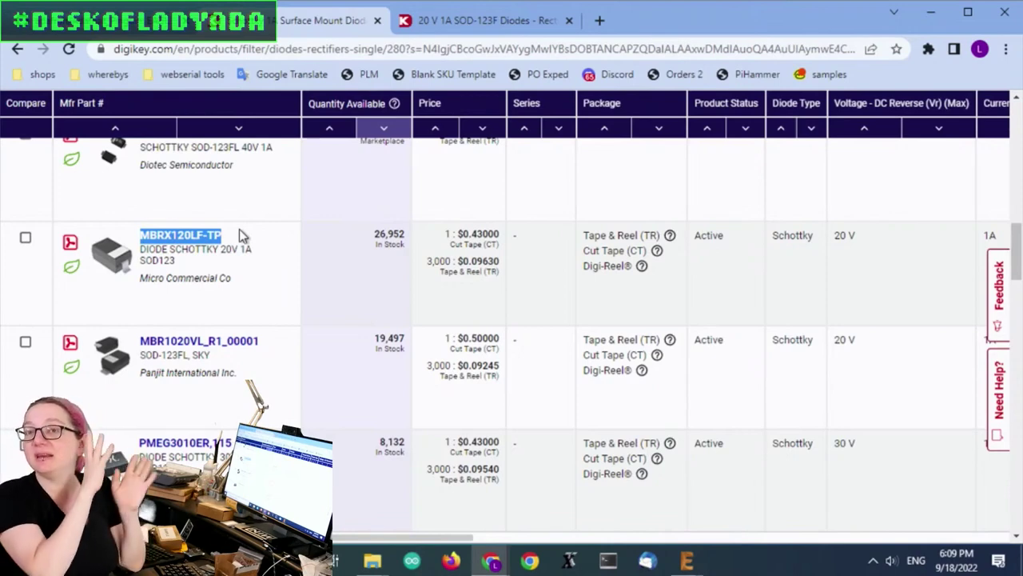
{"action": "left_click", "coordinate": [335, 366]}
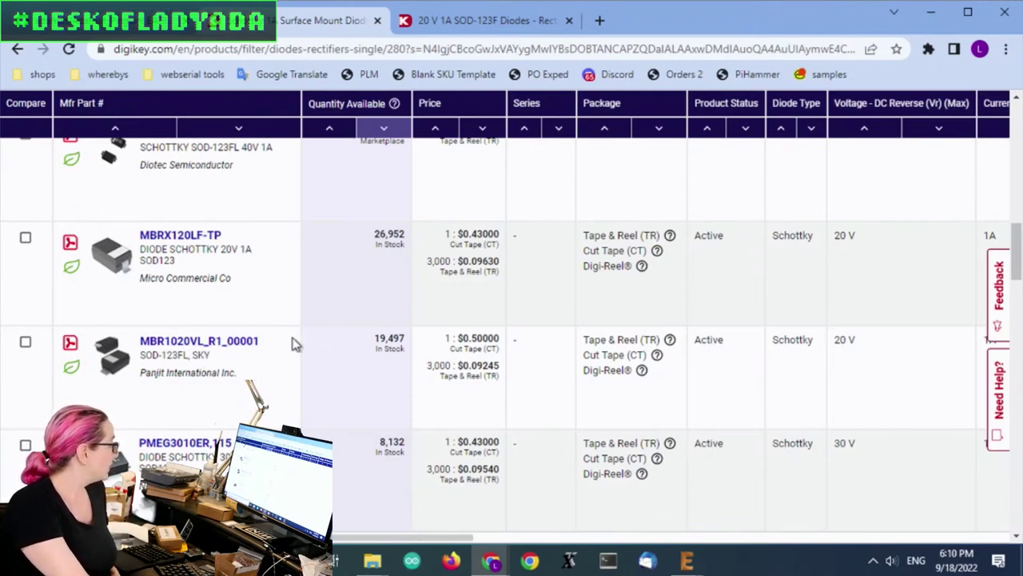
{"action": "scroll", "coordinate": [292, 341], "scroll_direction": "down", "scroll_amount": 1}
{"action": "double_click", "coordinate": [255, 261]}
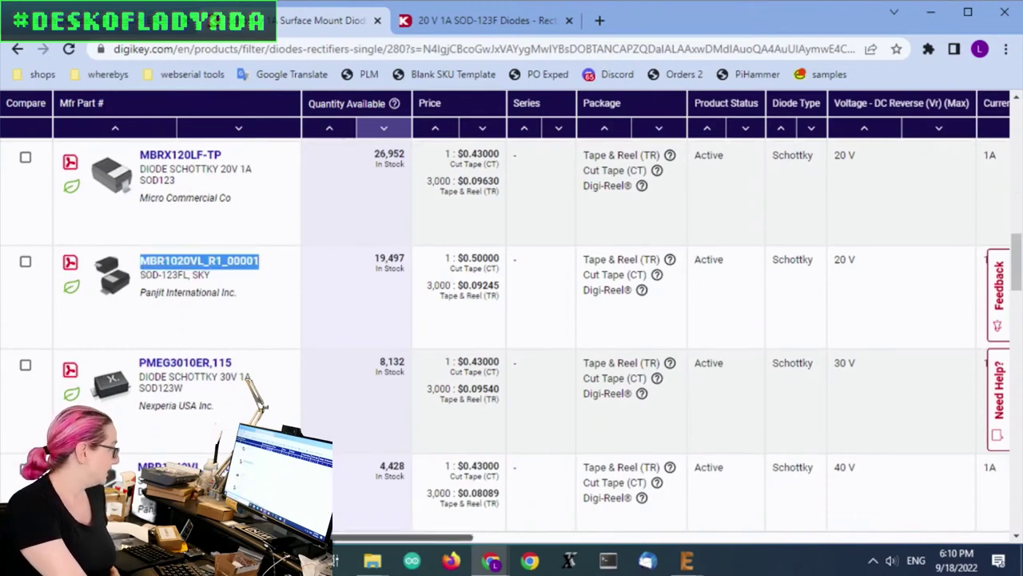
- Highlight the MBR1020VL_R1_00001 row's 340 mV @ 1 A forward voltage and 600 µA @ 20 V leakage
{"action": "left_click_drag", "start_coordinate": [333, 537], "coordinate": [648, 542]}
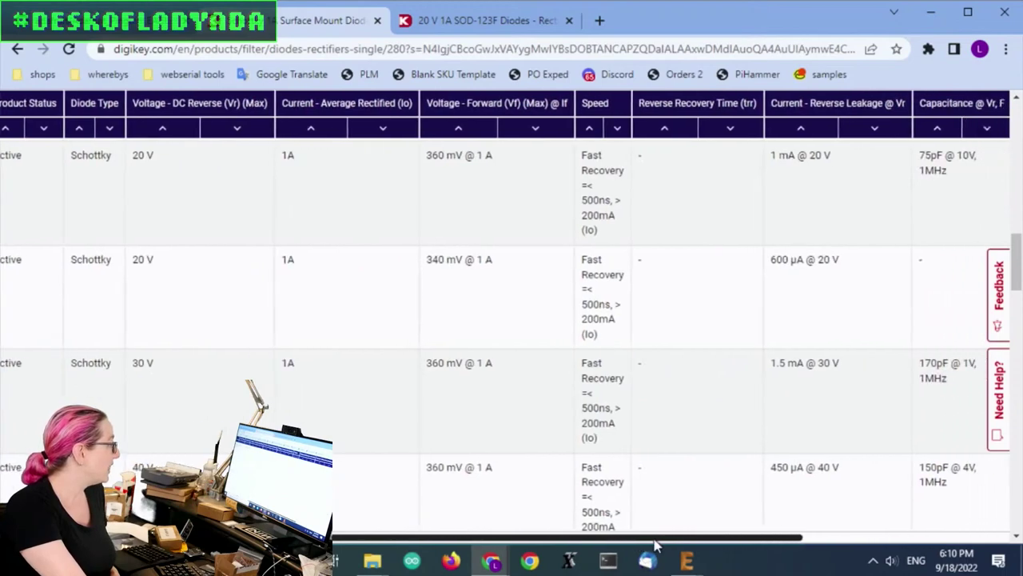
{"action": "left_click_drag", "start_coordinate": [490, 266], "coordinate": [409, 266]}
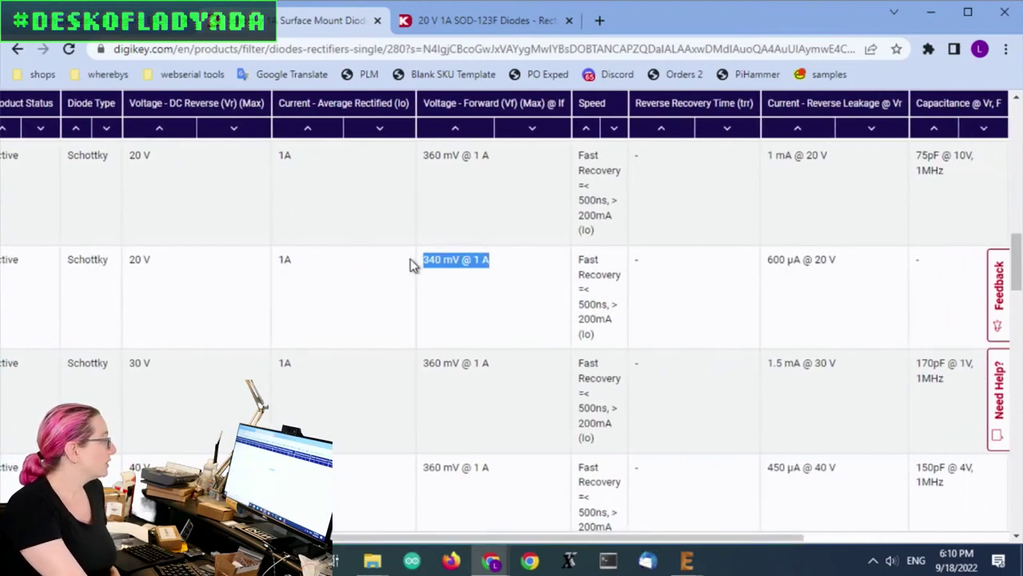
{"action": "left_click_drag", "start_coordinate": [865, 262], "coordinate": [768, 268]}
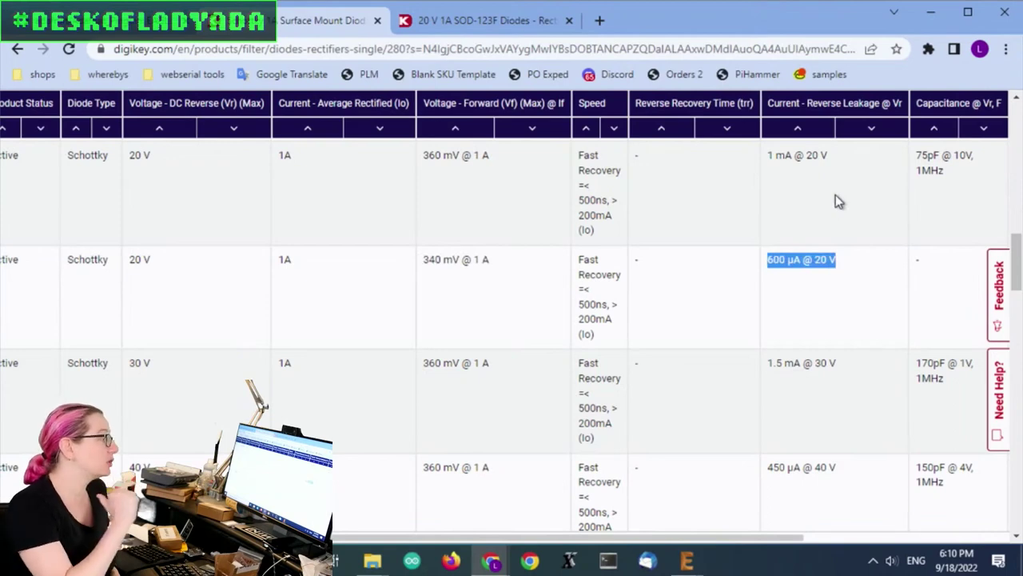
{"action": "left_click_drag", "start_coordinate": [733, 539], "coordinate": [354, 514]}
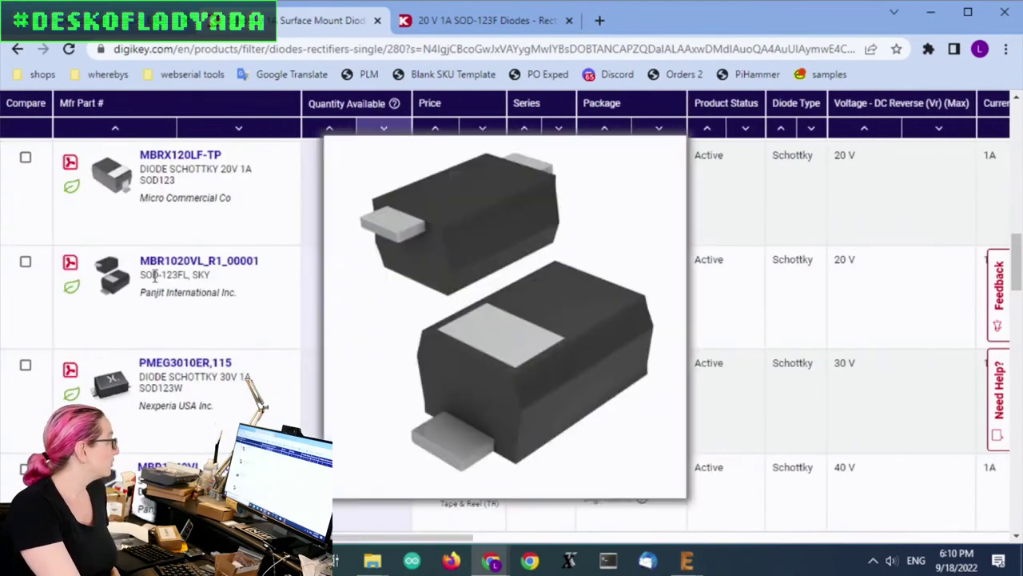
{"action": "scroll", "coordinate": [221, 247], "scroll_direction": "down", "scroll_amount": 1}
{"action": "scroll", "coordinate": [212, 263], "scroll_direction": "up", "scroll_amount": 1}
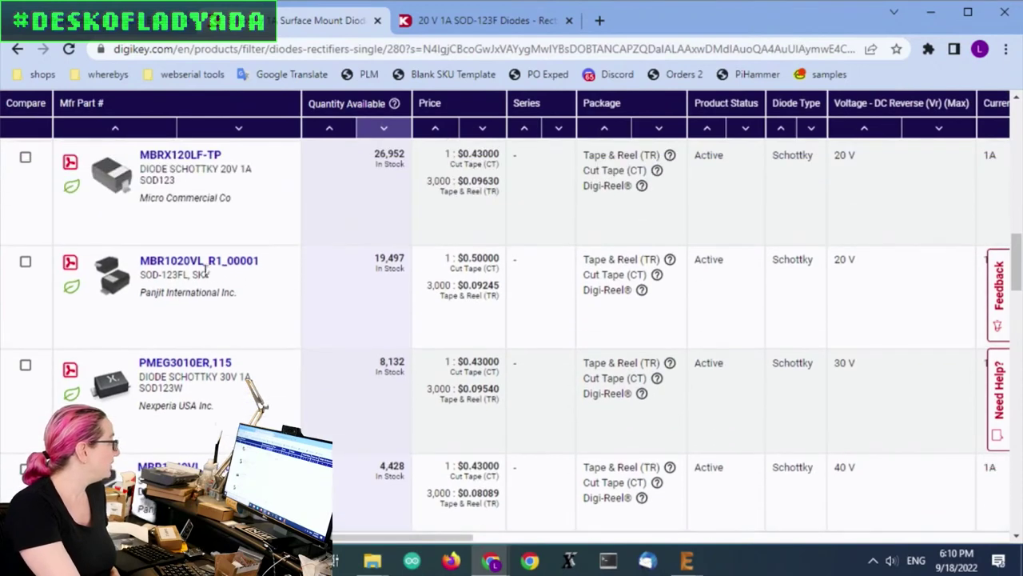
- Open the MBR1020VL_R1_00001 product page in a new tab, review it, then return to the results
{"action": "middle_click", "coordinate": [199, 262]}
{"action": "left_click", "coordinate": [465, 25]}
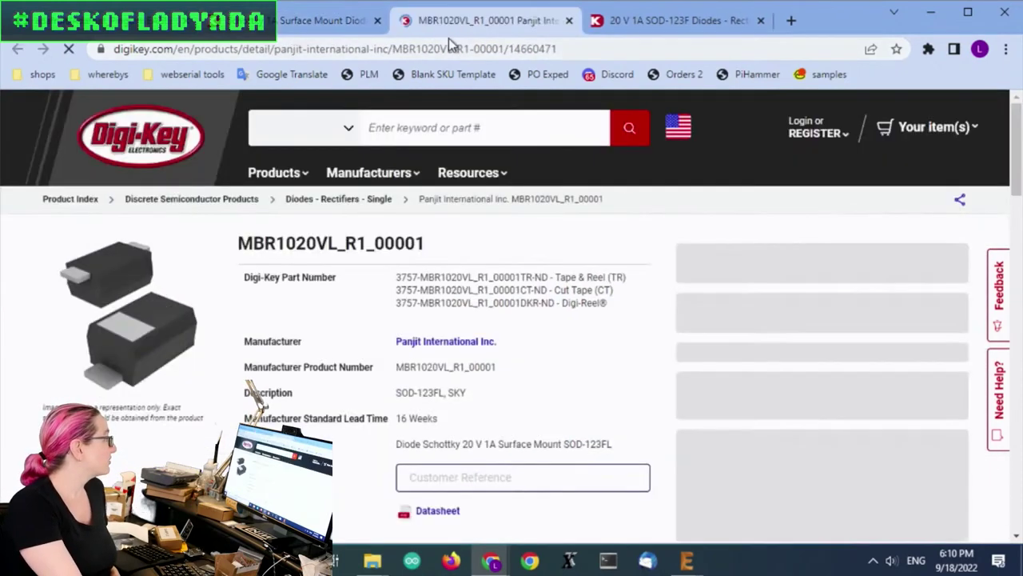
{"action": "scroll", "coordinate": [655, 319], "scroll_direction": "down", "scroll_amount": 2}
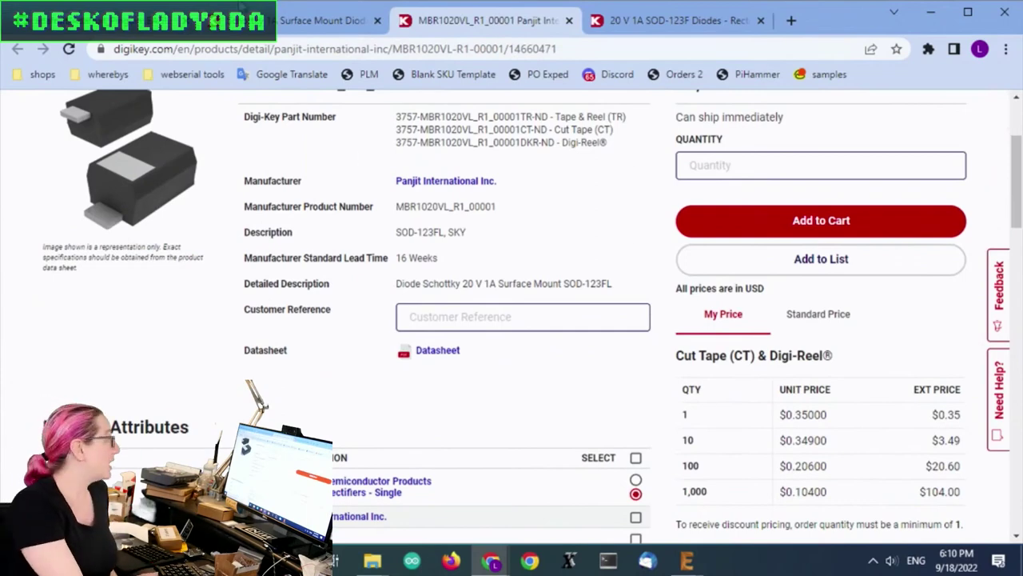
{"action": "left_click", "coordinate": [324, 20]}
{"action": "scroll", "coordinate": [568, 397], "scroll_direction": "down", "scroll_amount": 2}
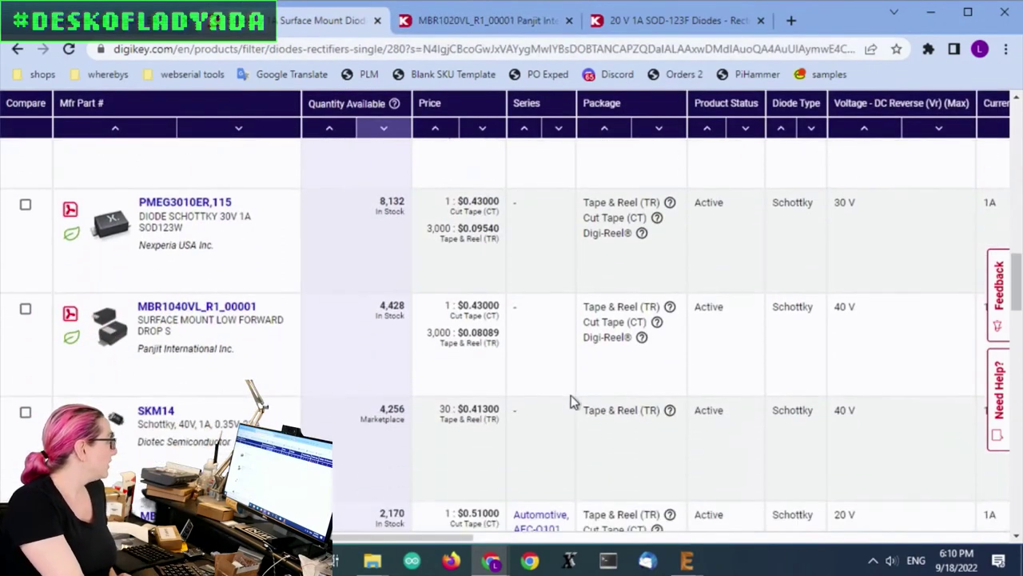
{"action": "scroll", "coordinate": [562, 425], "scroll_direction": "down", "scroll_amount": 2}
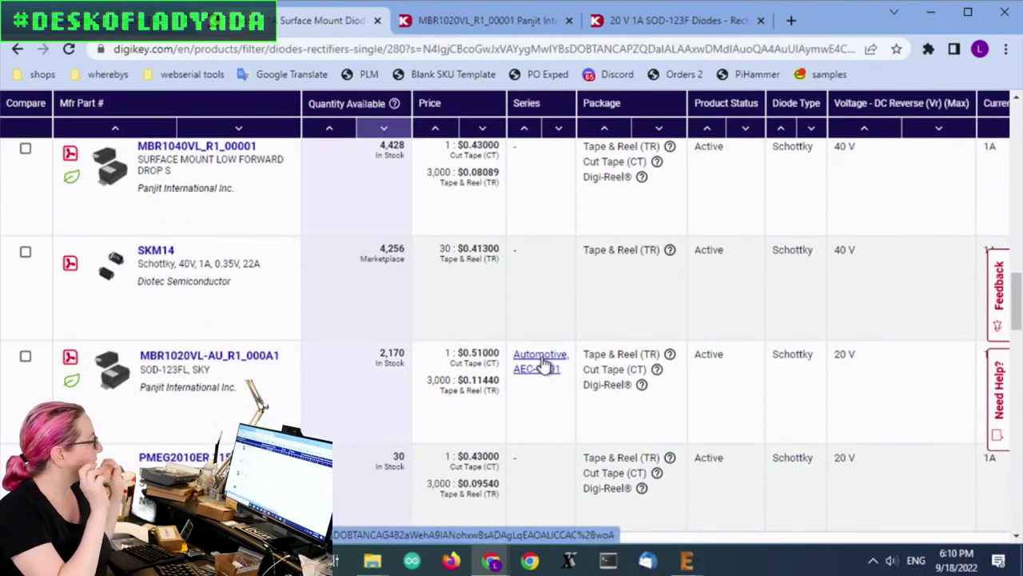
{"action": "scroll", "coordinate": [479, 338], "scroll_direction": "up", "scroll_amount": 4}
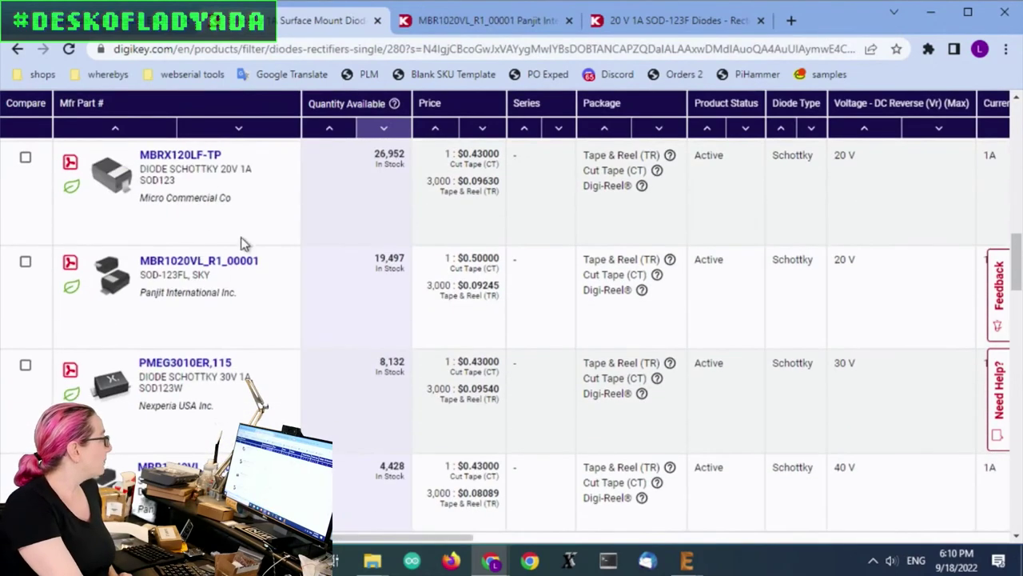
{"action": "scroll", "coordinate": [328, 256], "scroll_direction": "up", "scroll_amount": 2}
{"action": "scroll", "coordinate": [328, 261], "scroll_direction": "down", "scroll_amount": 2}
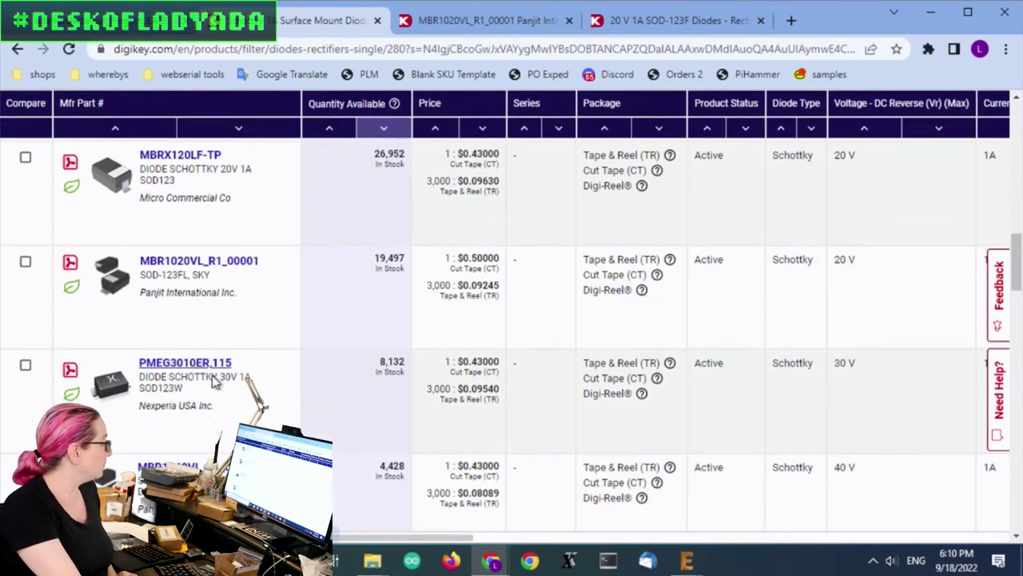
{"action": "left_click_drag", "start_coordinate": [394, 540], "coordinate": [282, 541]}
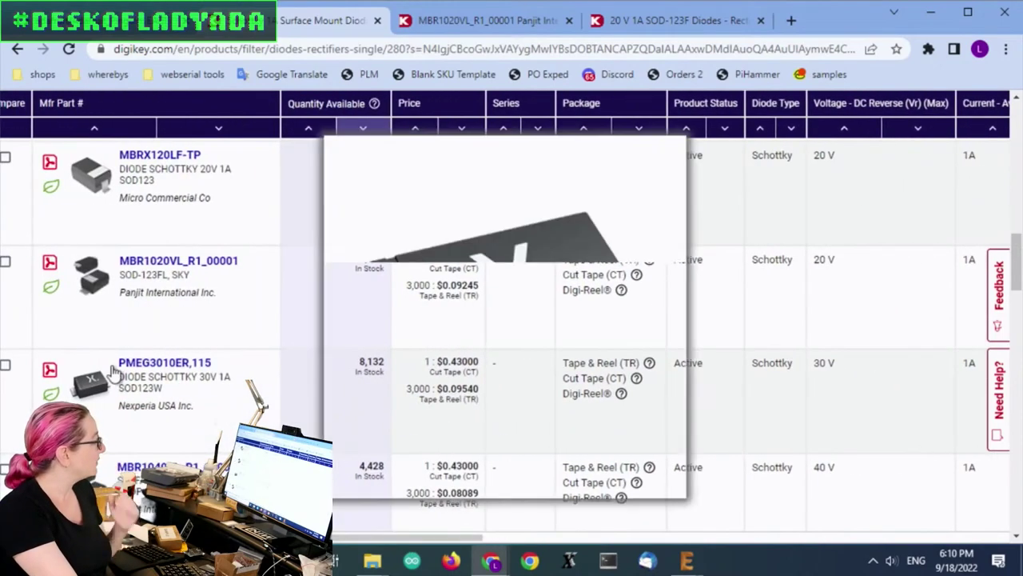
{"action": "left_click_drag", "start_coordinate": [117, 362], "coordinate": [242, 408]}
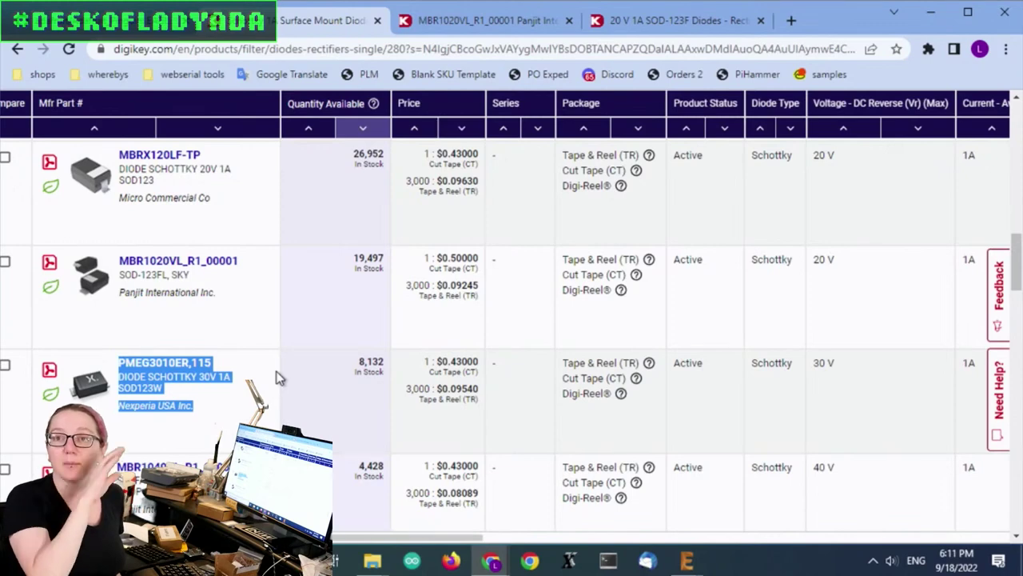
{"action": "left_click_drag", "start_coordinate": [404, 537], "coordinate": [728, 528]}
{"action": "left_click_drag", "start_coordinate": [478, 364], "coordinate": [411, 365]}
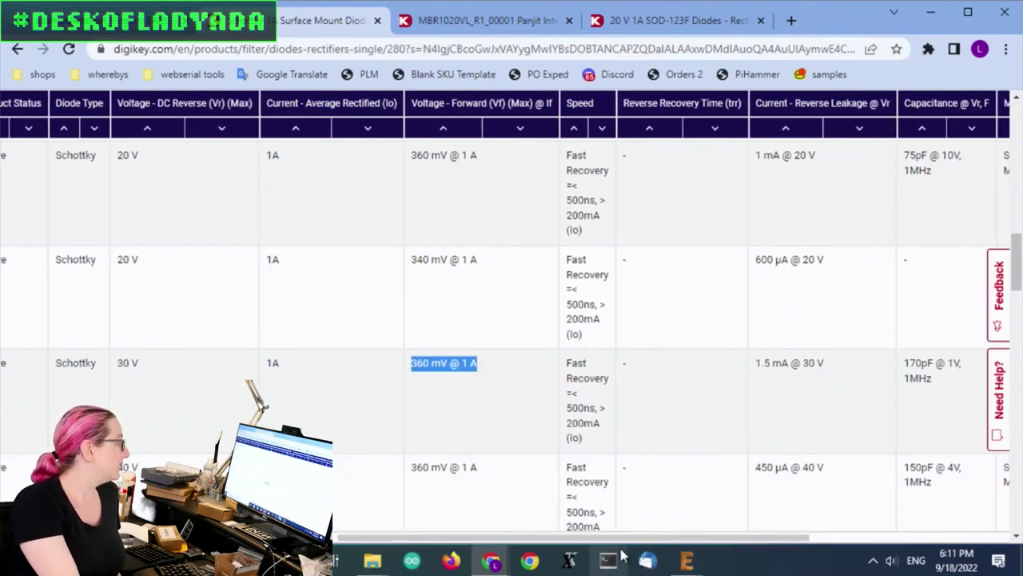
{"action": "left_click_drag", "start_coordinate": [617, 537], "coordinate": [280, 537]}
{"action": "scroll", "coordinate": [544, 365], "scroll_direction": "down", "scroll_amount": 5}
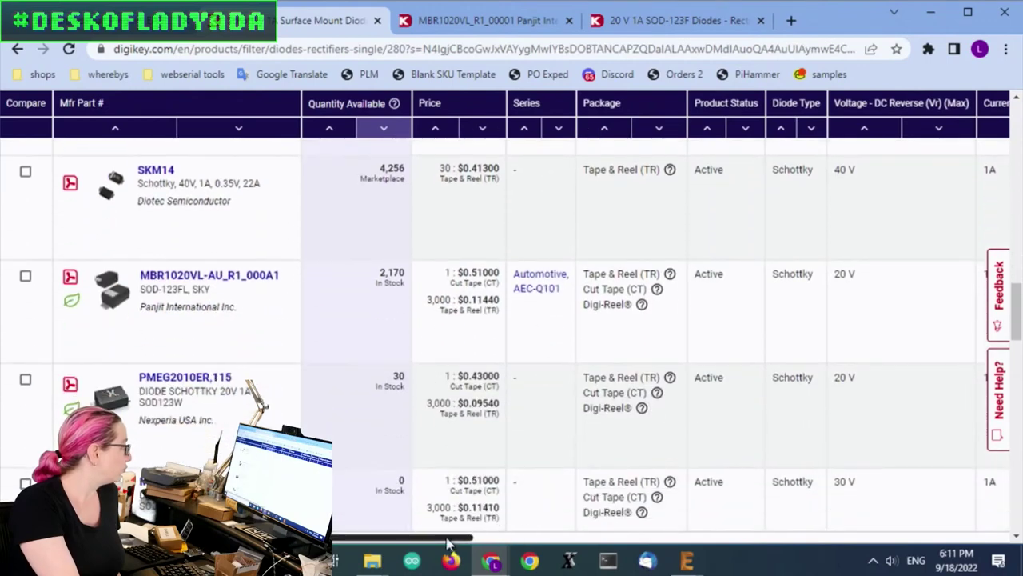
{"action": "left_click_drag", "start_coordinate": [451, 536], "coordinate": [799, 527]}
{"action": "left_click_drag", "start_coordinate": [811, 388], "coordinate": [735, 382]}
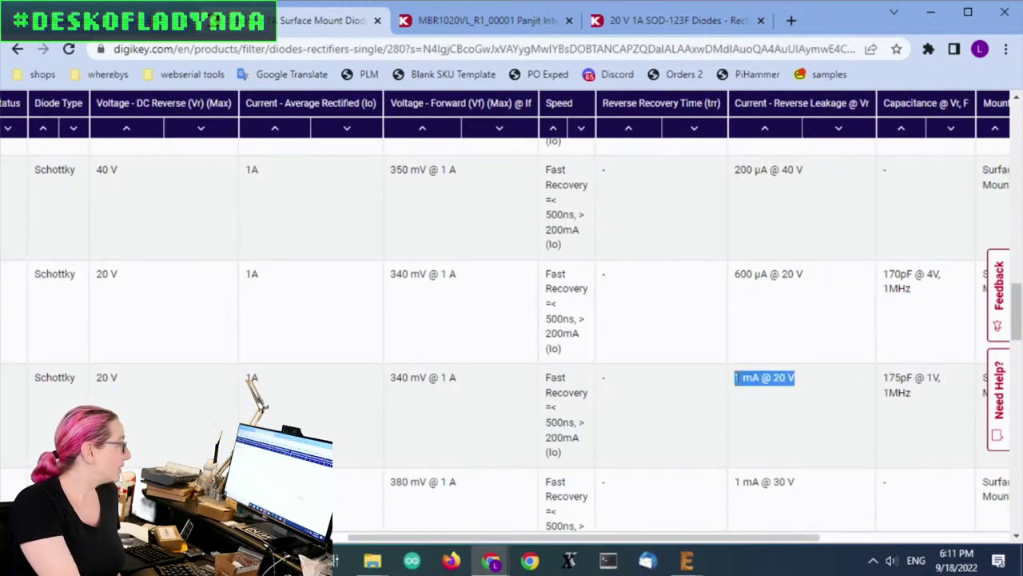
{"action": "left_click_drag", "start_coordinate": [468, 375], "coordinate": [398, 385]}
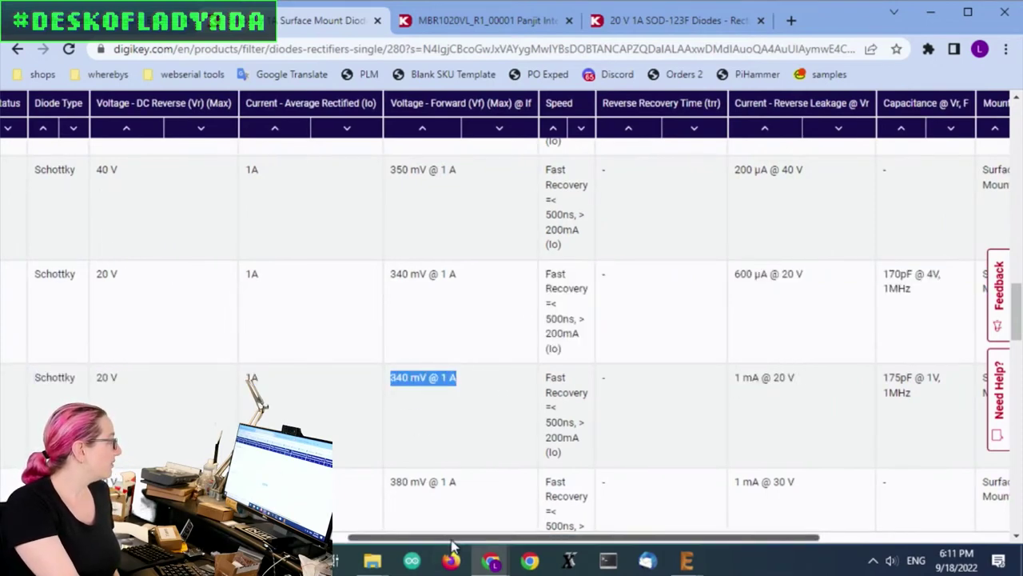
{"action": "left_click_drag", "start_coordinate": [448, 538], "coordinate": [449, 538]}
{"action": "scroll", "coordinate": [338, 403], "scroll_direction": "down", "scroll_amount": 2}
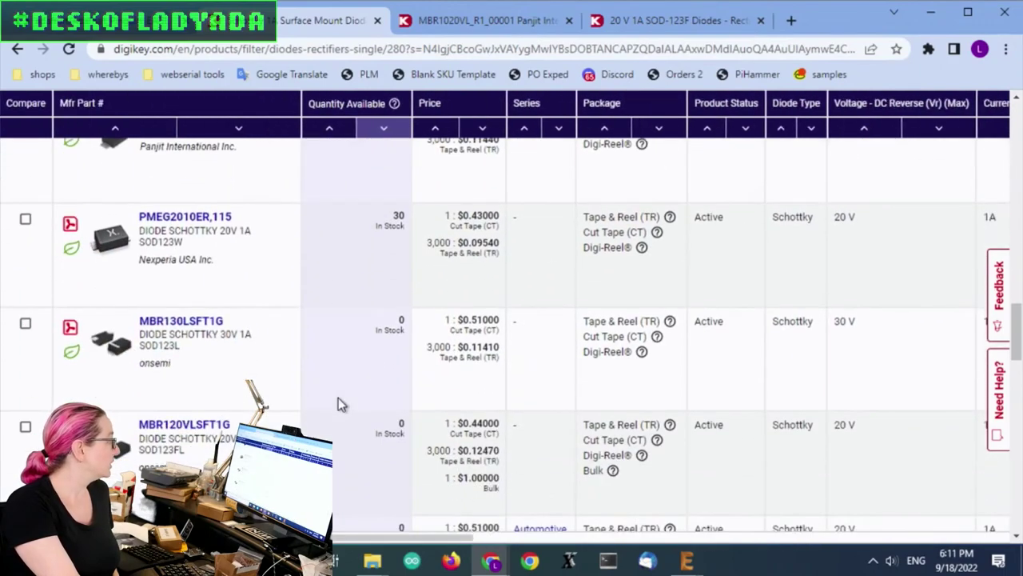
{"action": "scroll", "coordinate": [360, 422], "scroll_direction": "down", "scroll_amount": 2}
{"action": "scroll", "coordinate": [376, 424], "scroll_direction": "up", "scroll_amount": 15}
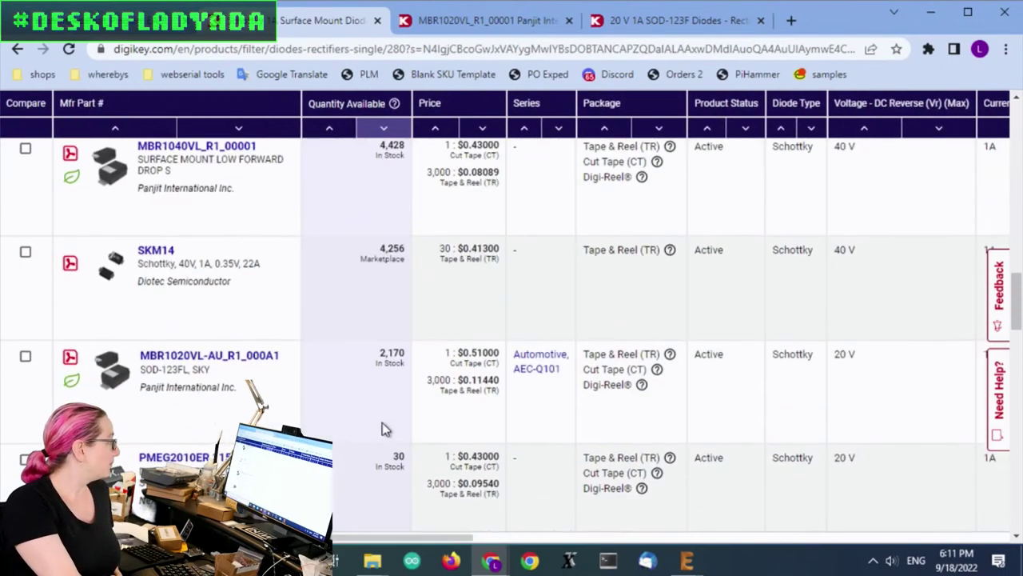
{"action": "scroll", "coordinate": [384, 424], "scroll_direction": "down", "scroll_amount": 2}
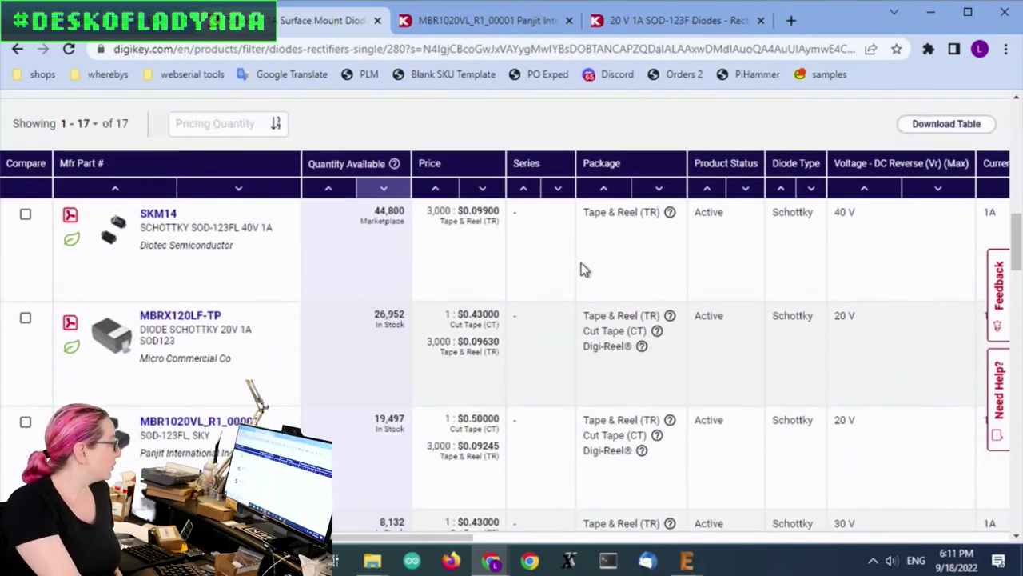
{"action": "scroll", "coordinate": [192, 320], "scroll_direction": "down", "scroll_amount": 1}
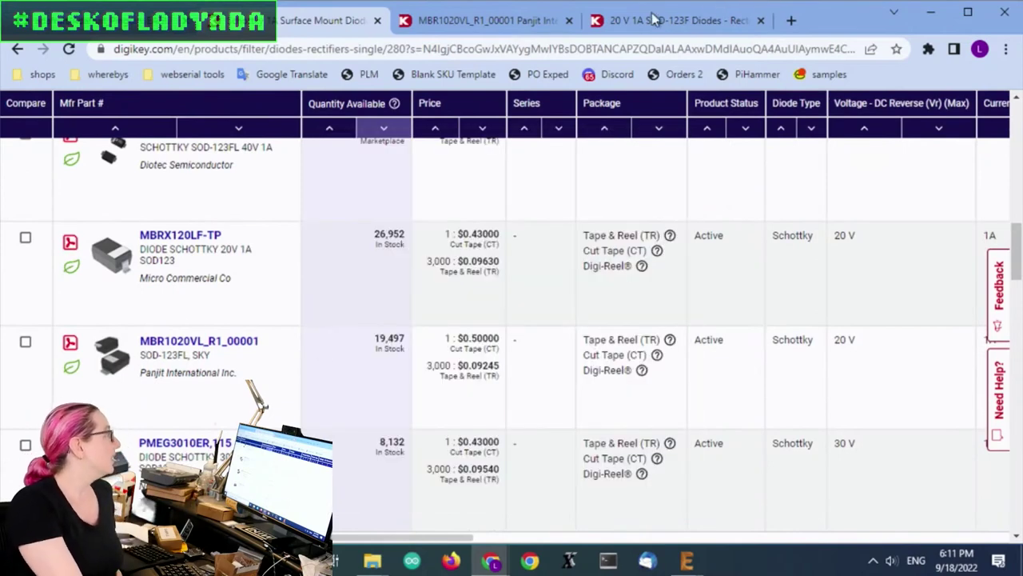
- Switch to the MBR1020VL_R1_00001 product page and view its top, showing 19,497 in stock
{"action": "left_click", "coordinate": [486, 20]}
{"action": "scroll", "coordinate": [514, 264], "scroll_direction": "up", "scroll_amount": 1}
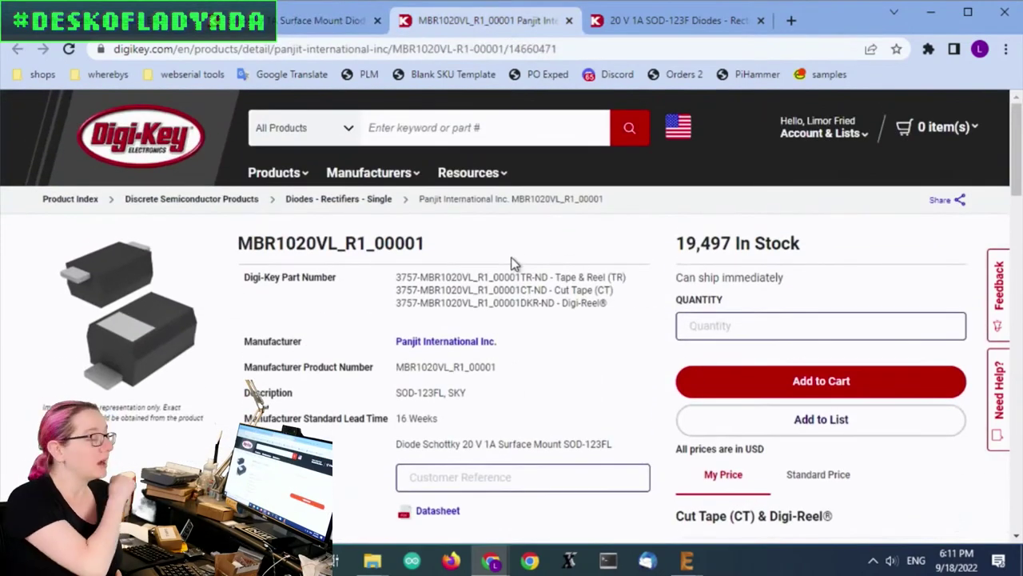